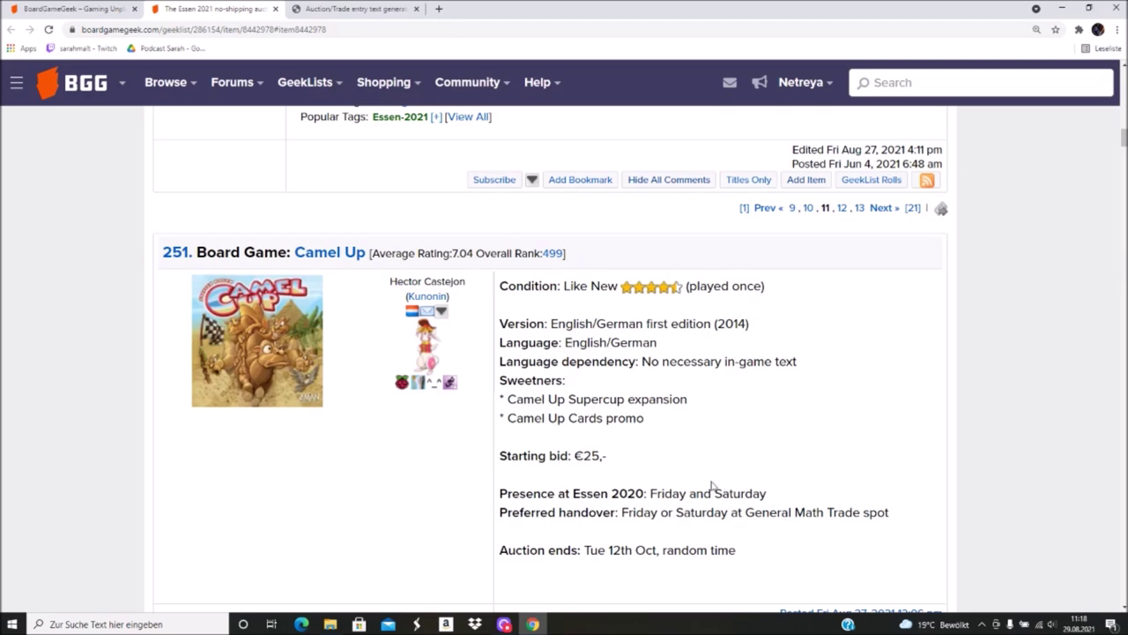
Step: Examine the Essen 2021 no-shipping auction geeklist's game entries, disclaimer and the tools section describing the auction list entry tool
scroll(711, 483, "down", 6)
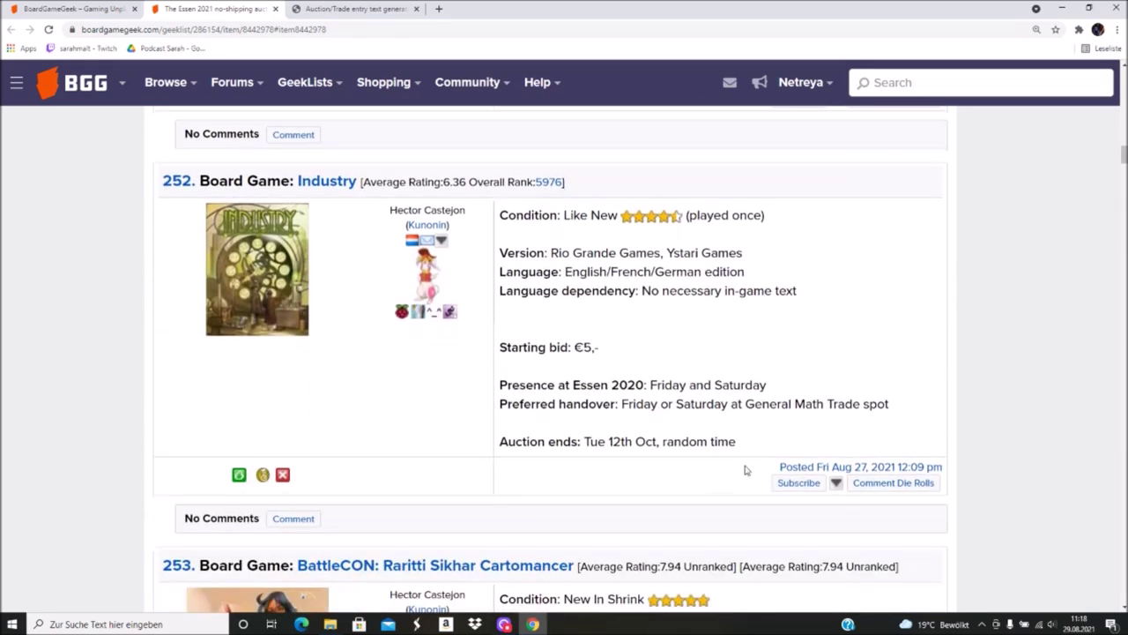
left_click_drag(1123, 157, 1124, 92)
scroll(664, 353, "up", 1)
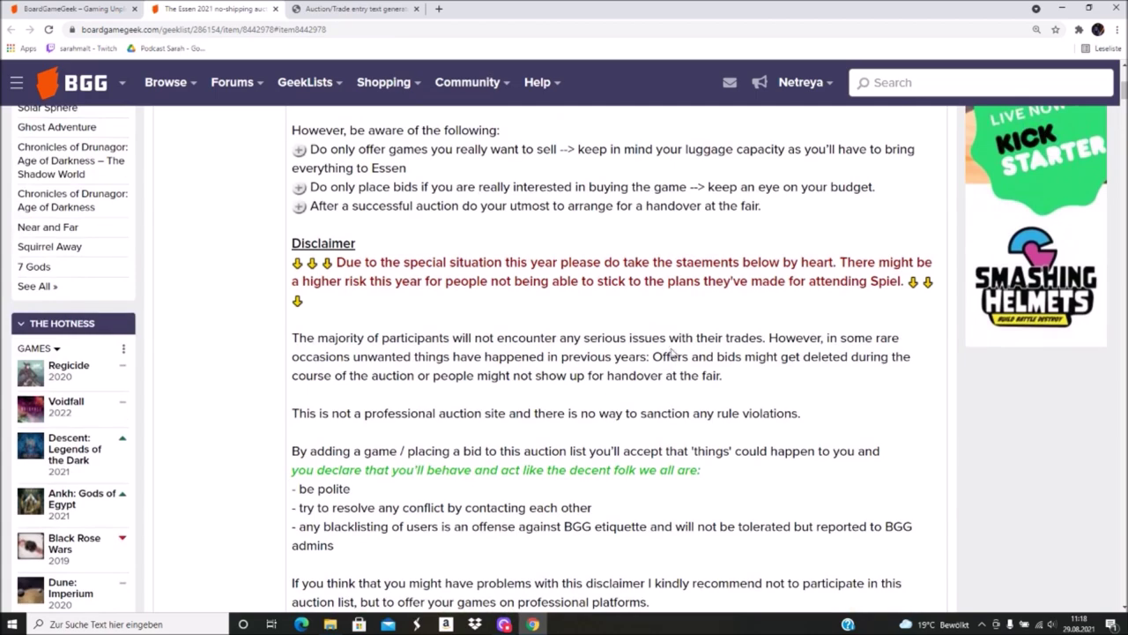
scroll(671, 351, "down", 10)
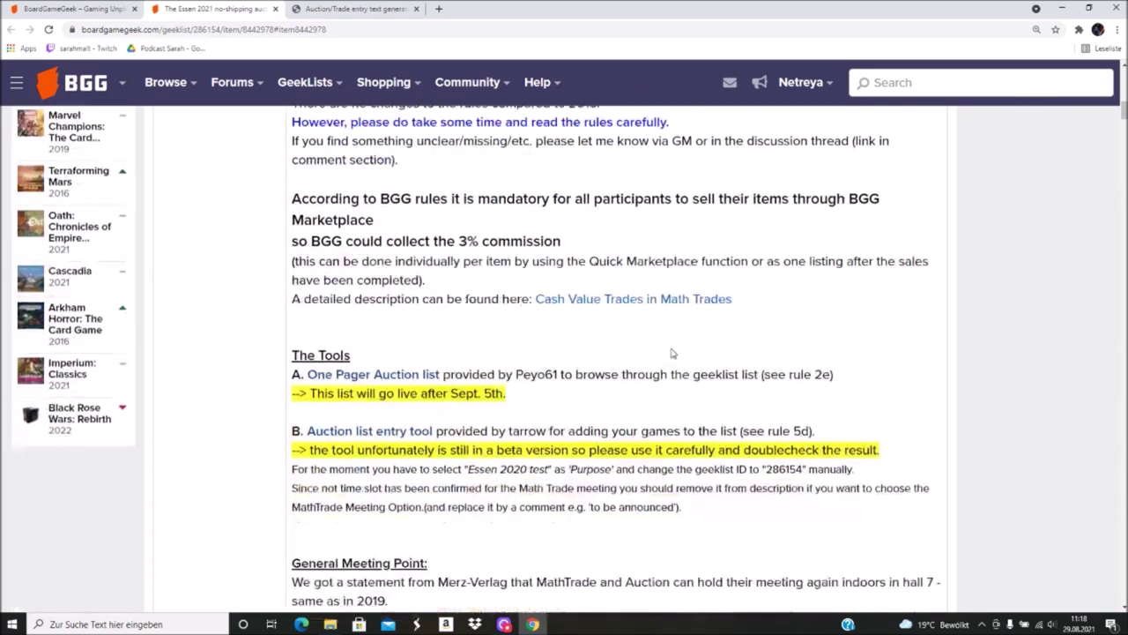
scroll(672, 351, "down", 7)
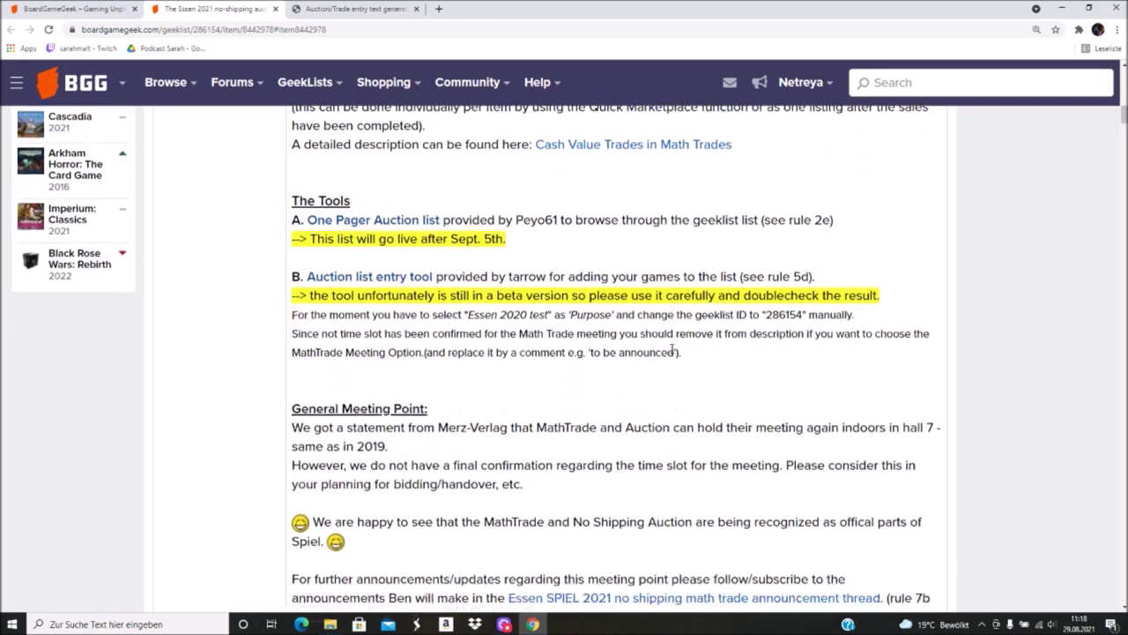
scroll(672, 349, "down", 3)
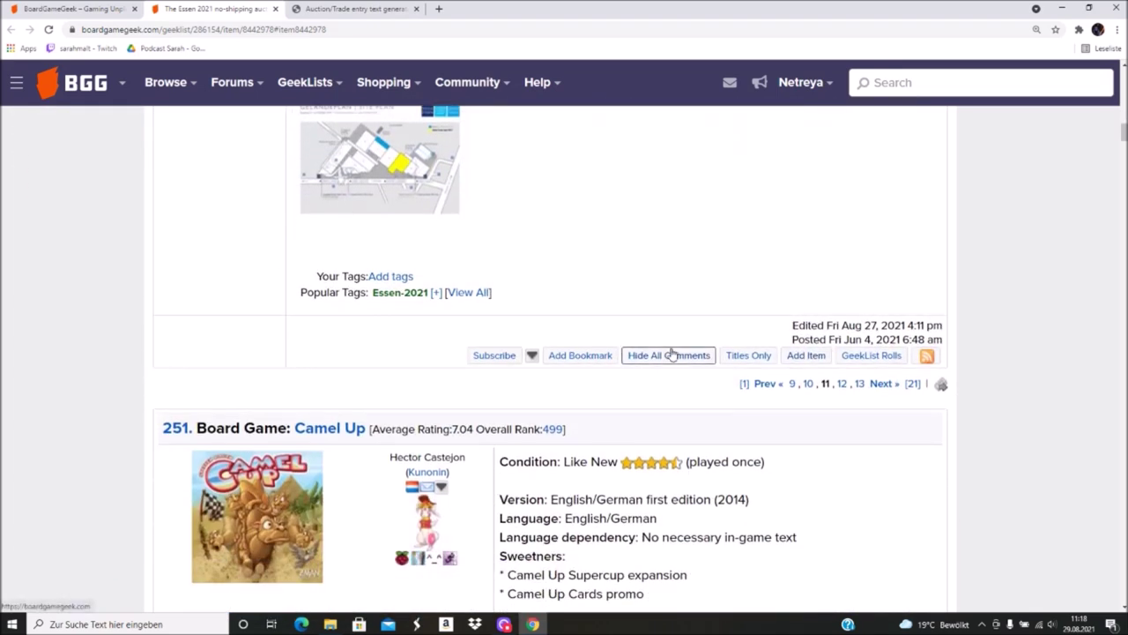
scroll(672, 351, "up", 10)
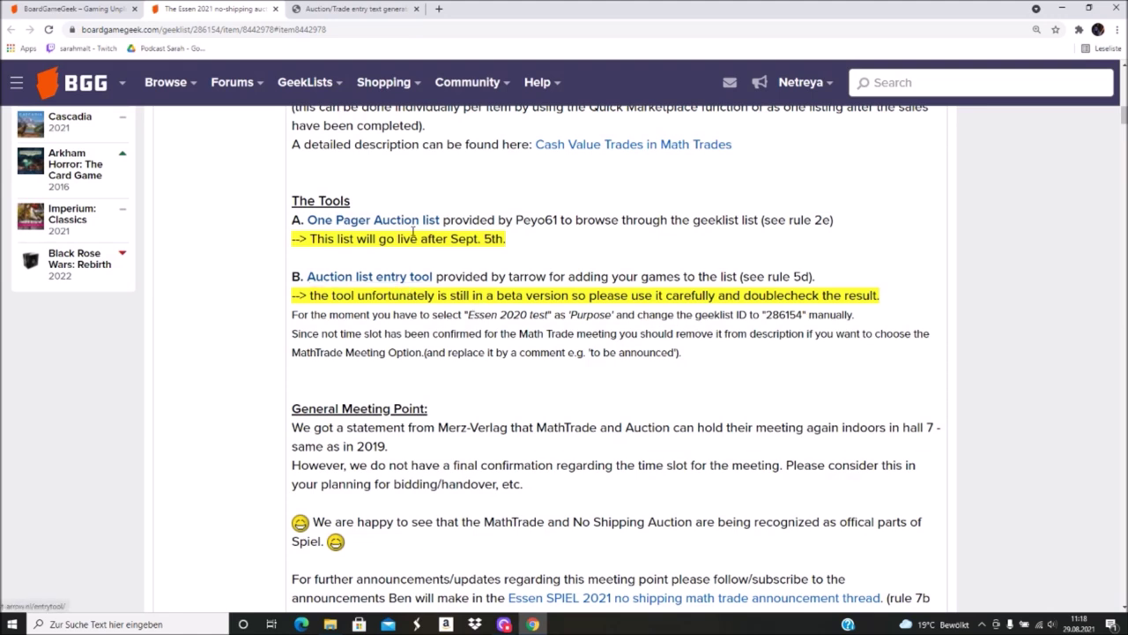
Step: Switch to the Auction/Trade entry text generator and set the purpose to Essen 2020 test
left_click(328, 9)
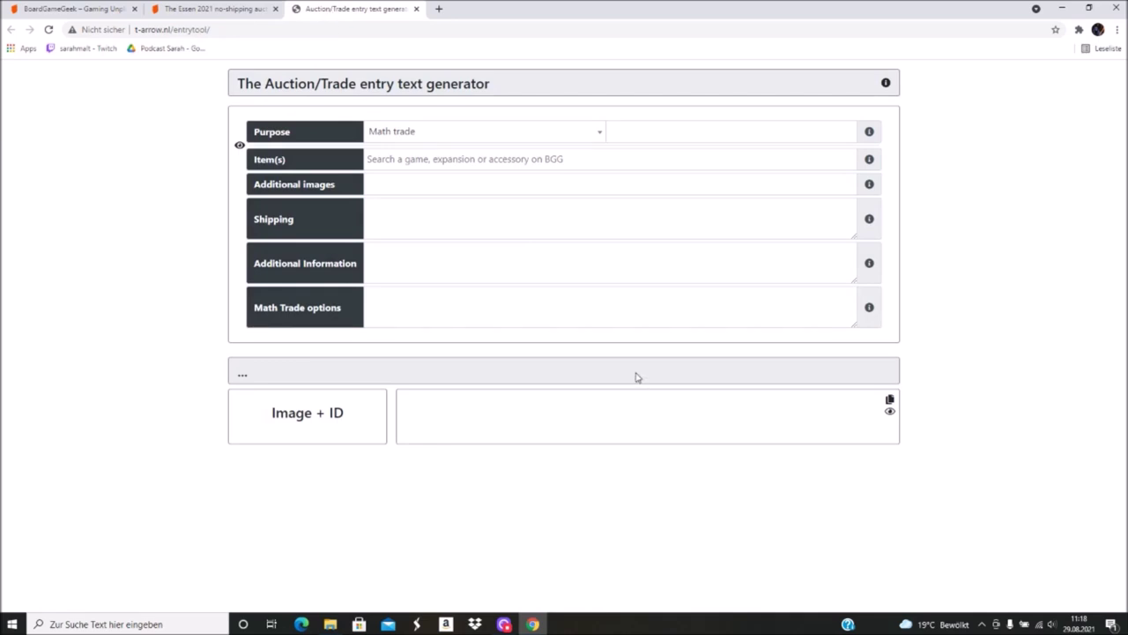
left_click(598, 141)
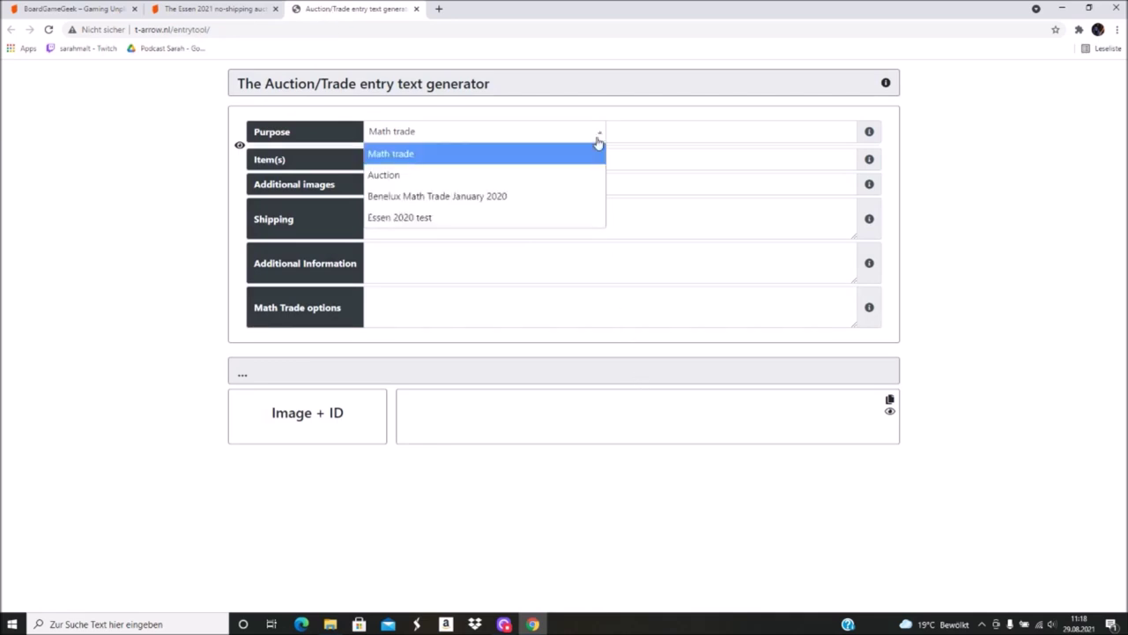
left_click(441, 218)
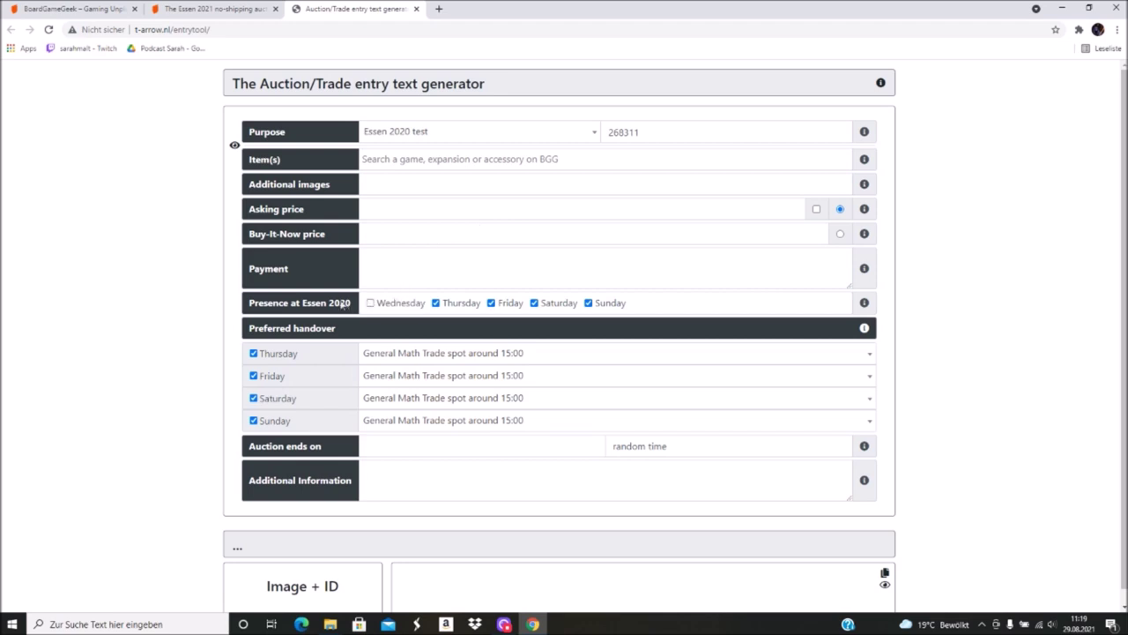
Step: Remove Friday, Saturday and Sunday from the presence at Essen 2020, keeping only Thursday
left_click(491, 303)
left_click(539, 303)
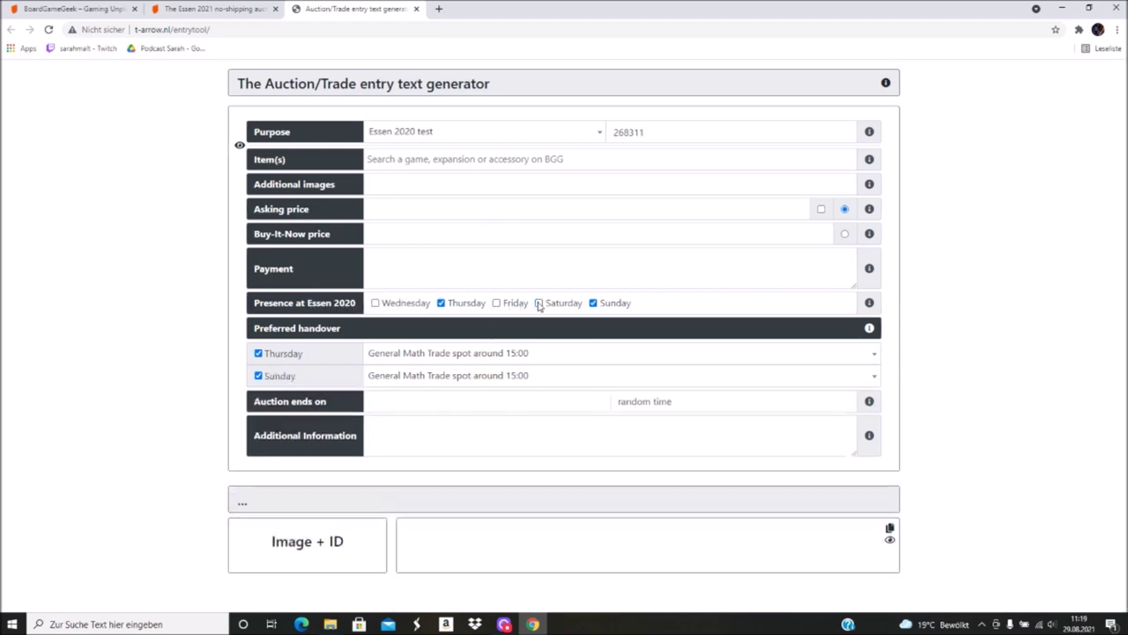
left_click(594, 303)
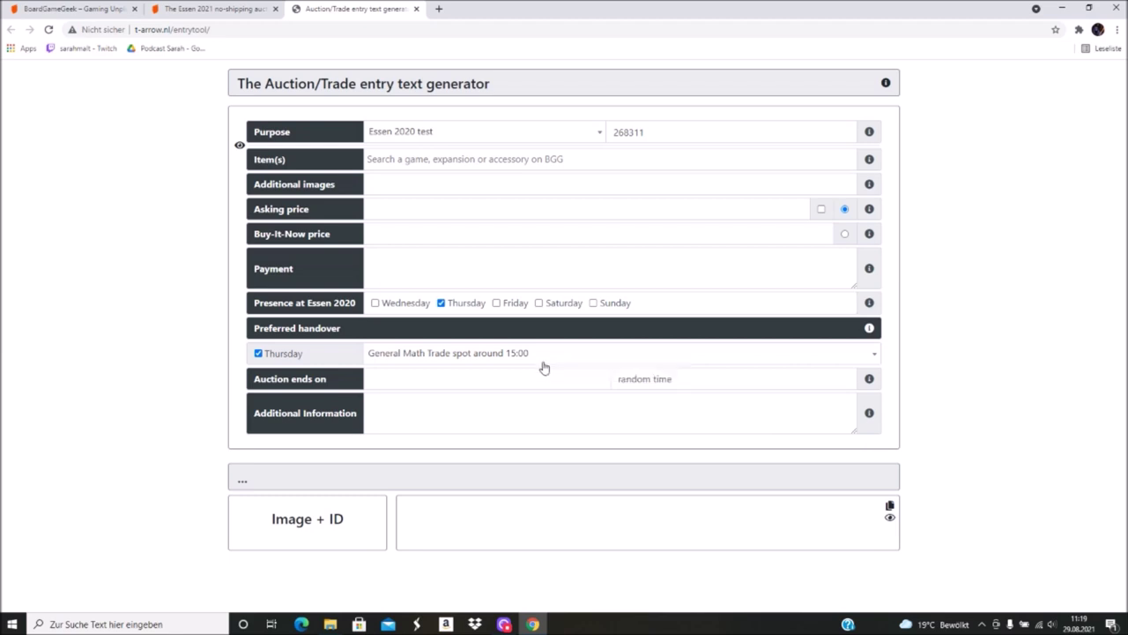
left_click(517, 356)
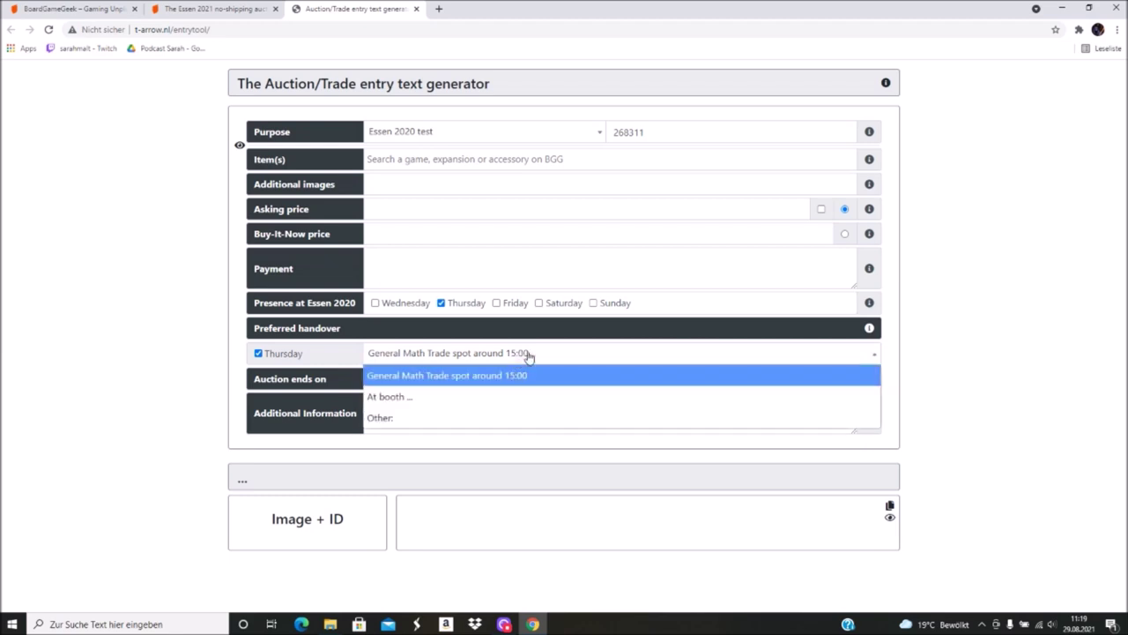
left_click(526, 357)
left_click(533, 357)
left_click(538, 356)
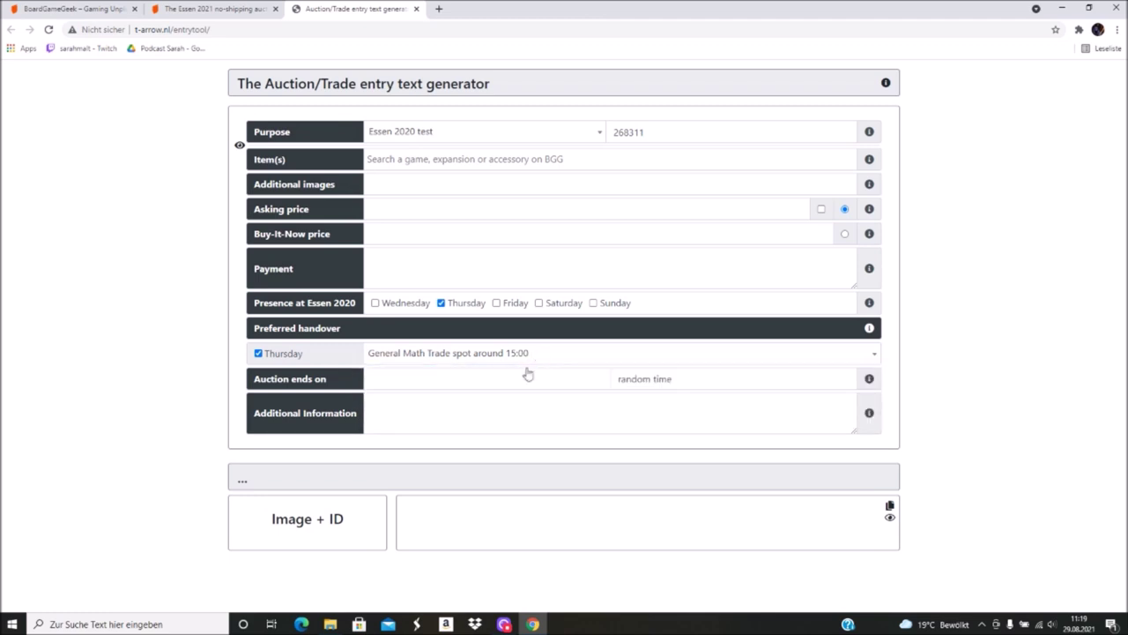
left_click(510, 355)
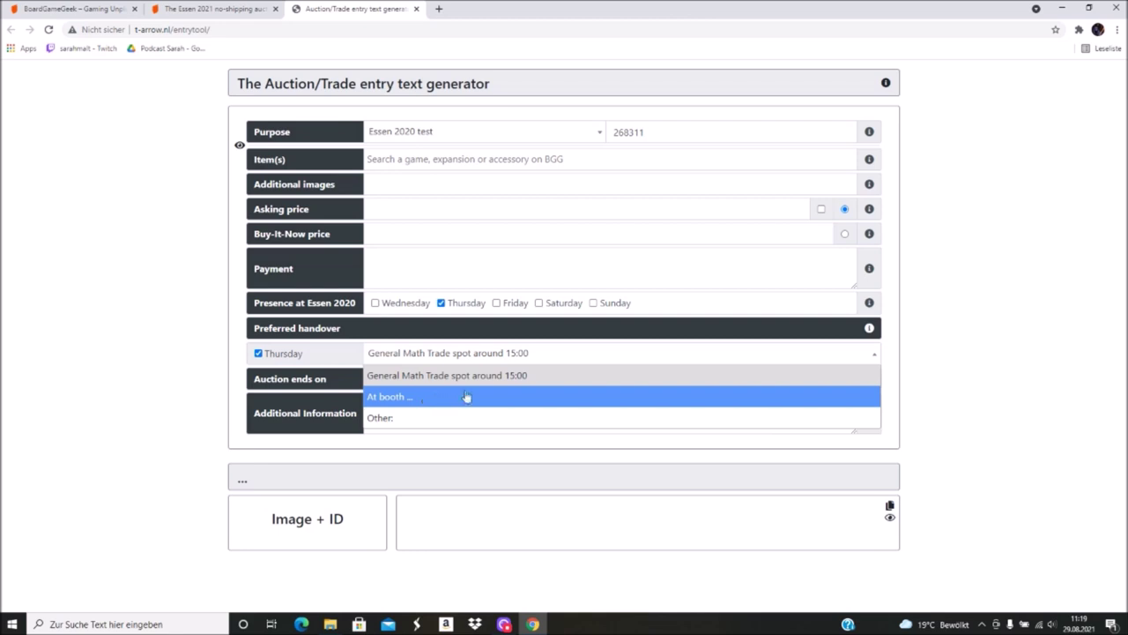
Step: Search the items for Yomi and add the game Yomi to the entry
left_click(404, 158)
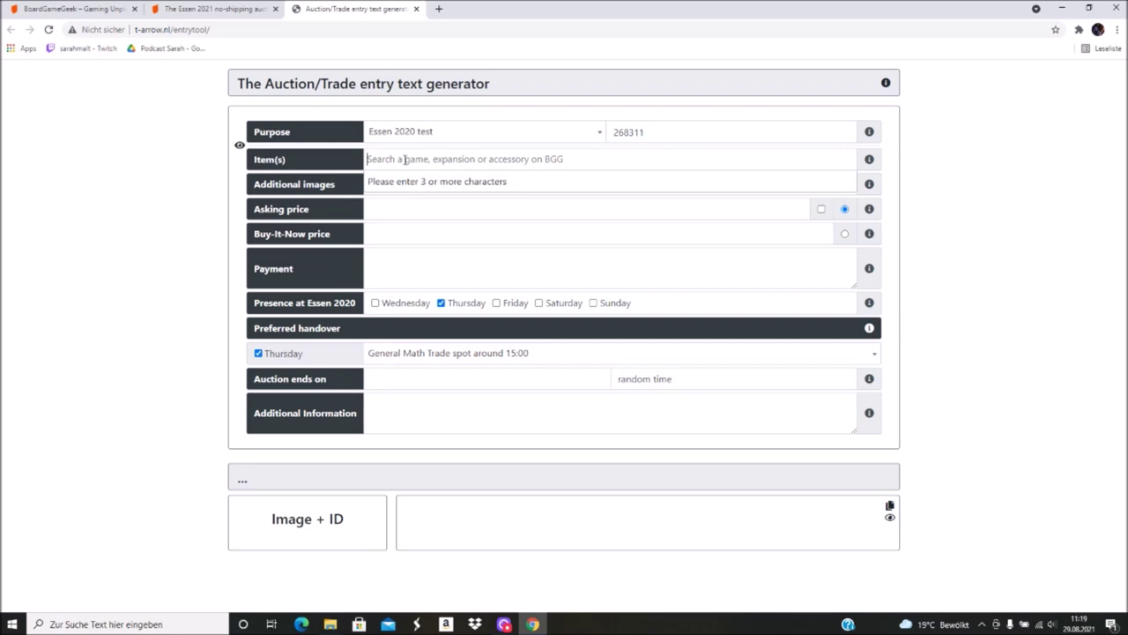
type("Yom")
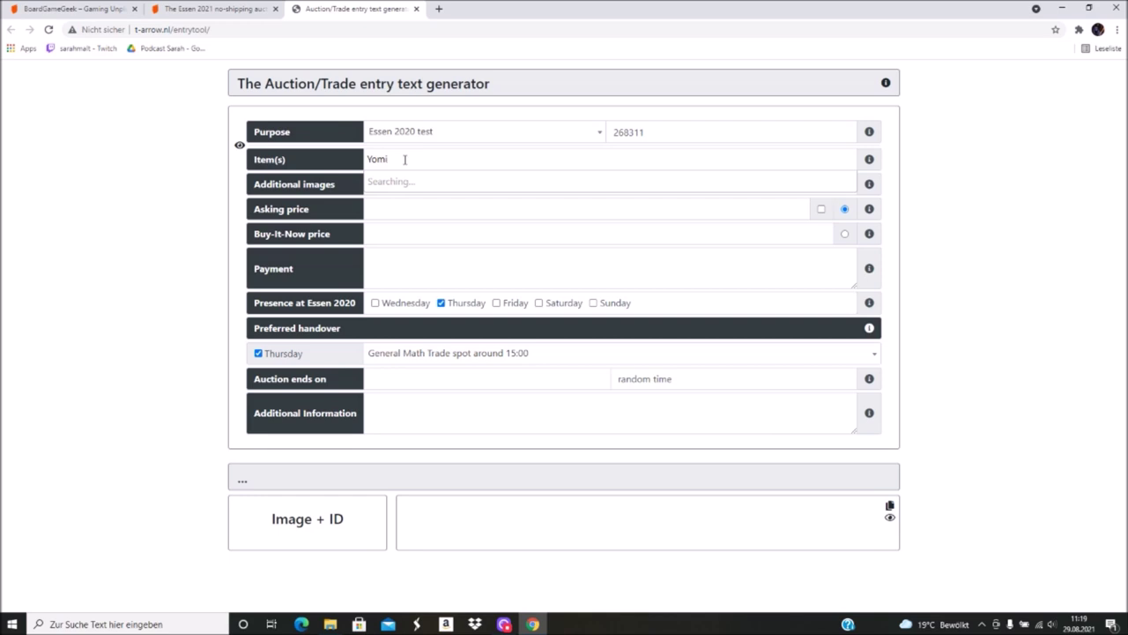
type("i")
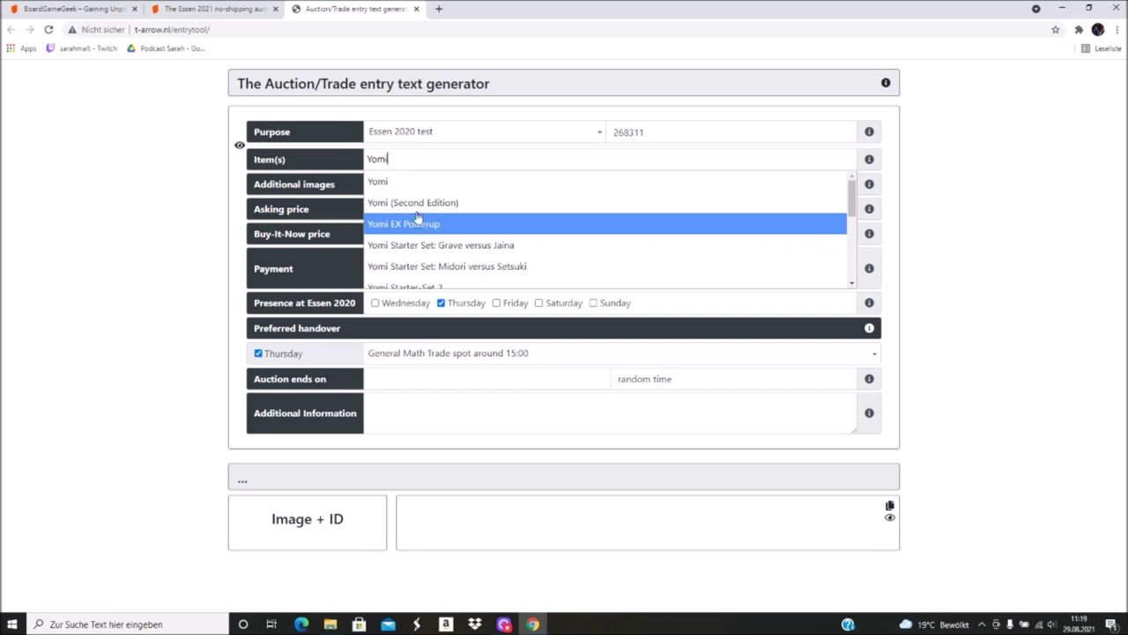
key("Up")
key("Up")
scroll(438, 221, "down", 5)
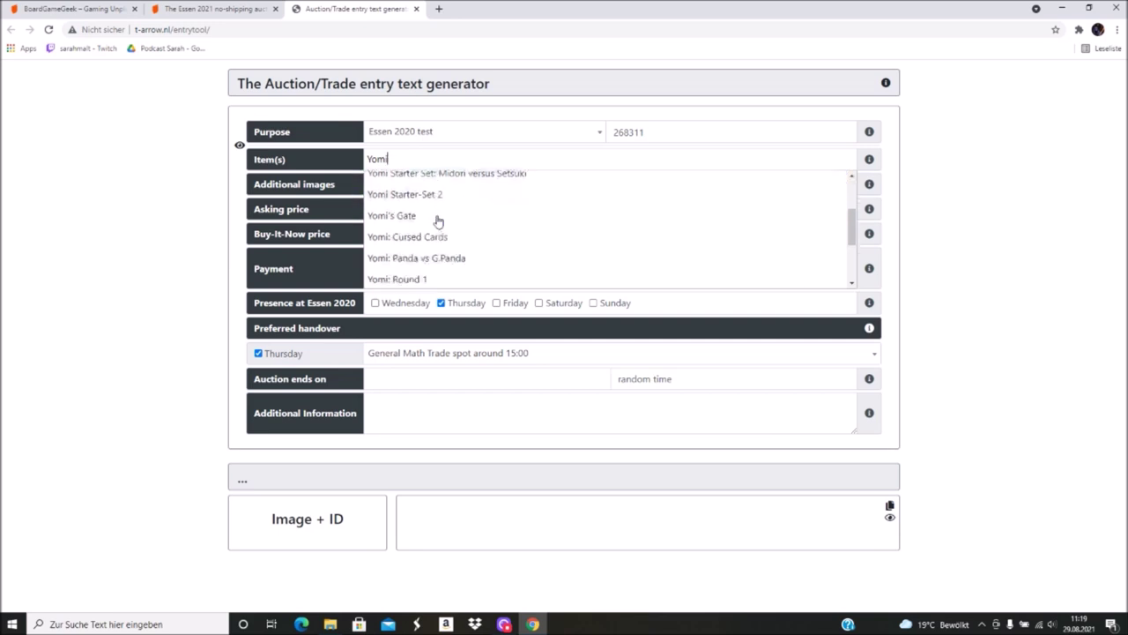
scroll(438, 221, "up", 5)
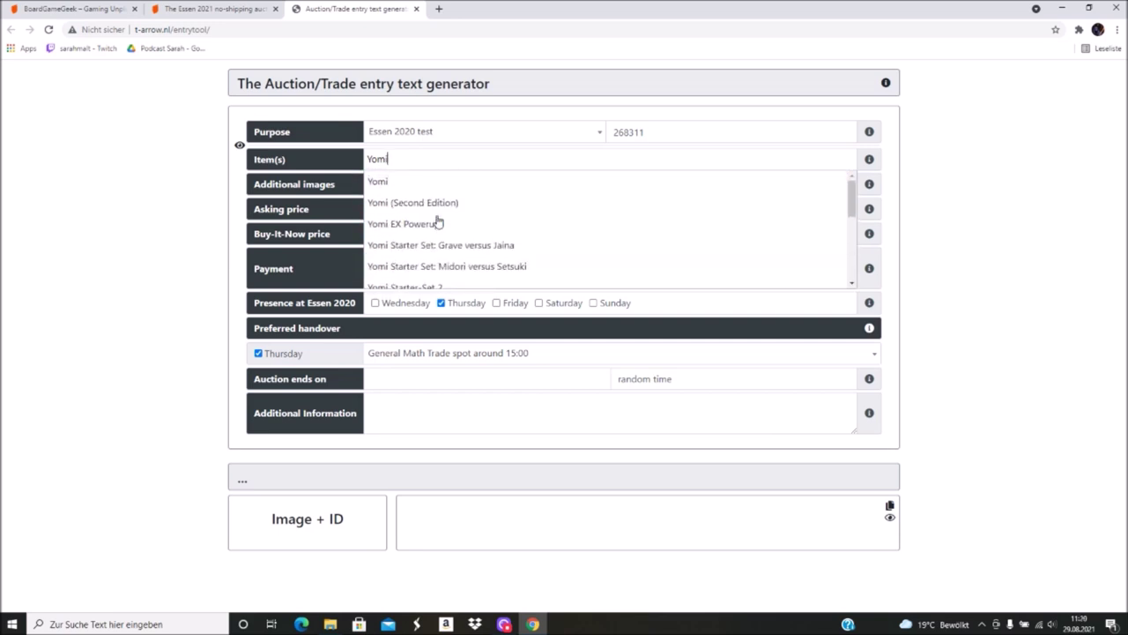
left_click(385, 182)
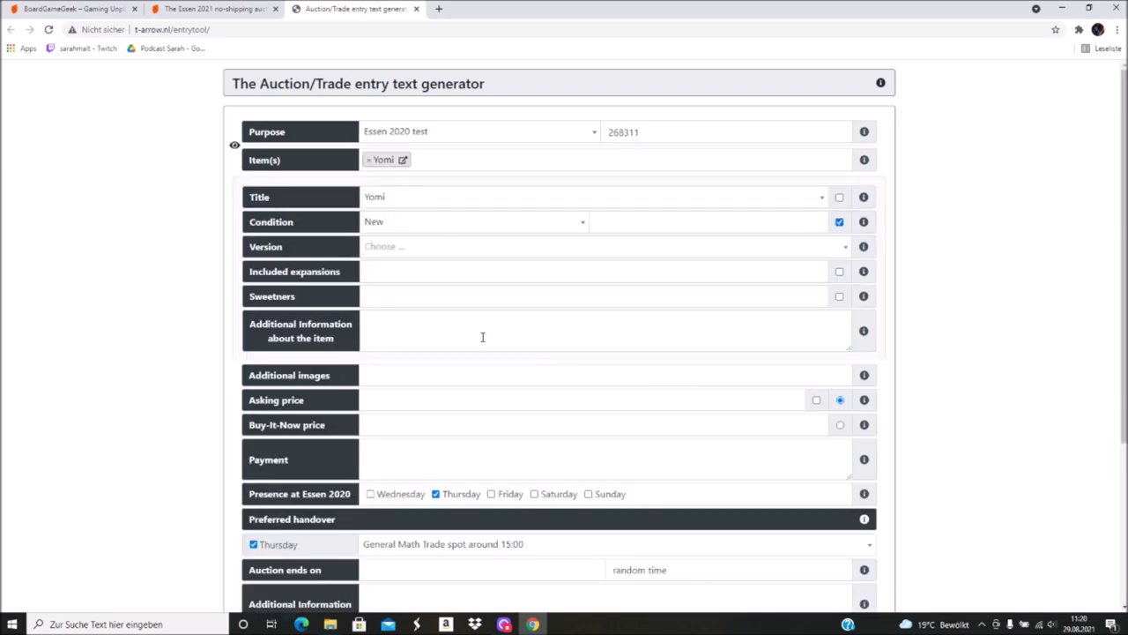
Step: Look through the available versions of Yomi for a matching edition
left_click(437, 257)
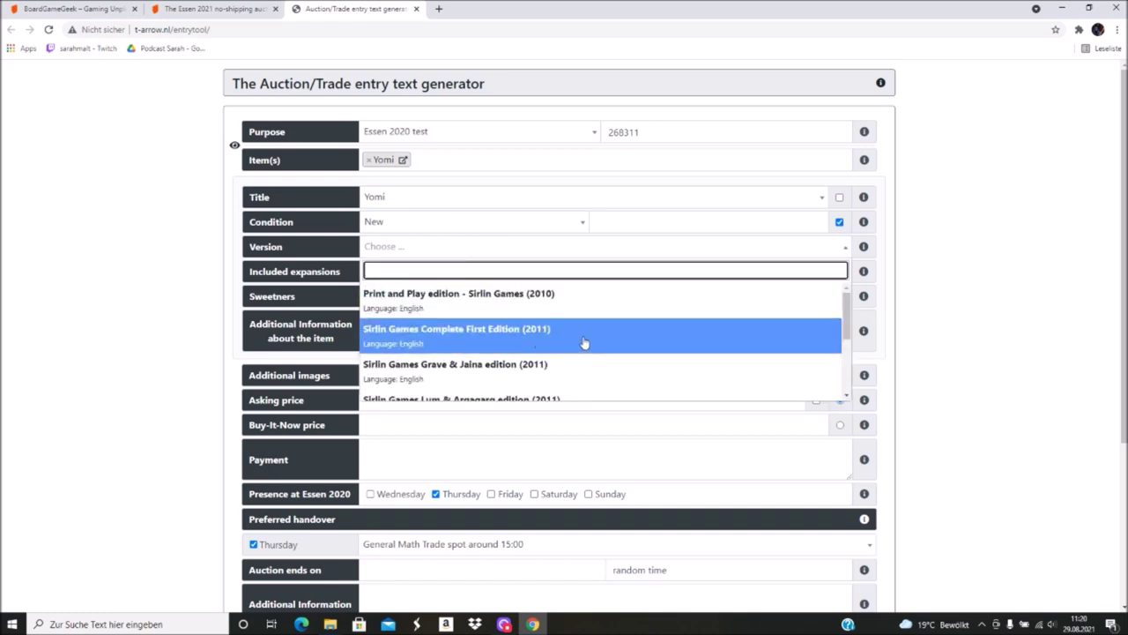
scroll(584, 343, "down", 3)
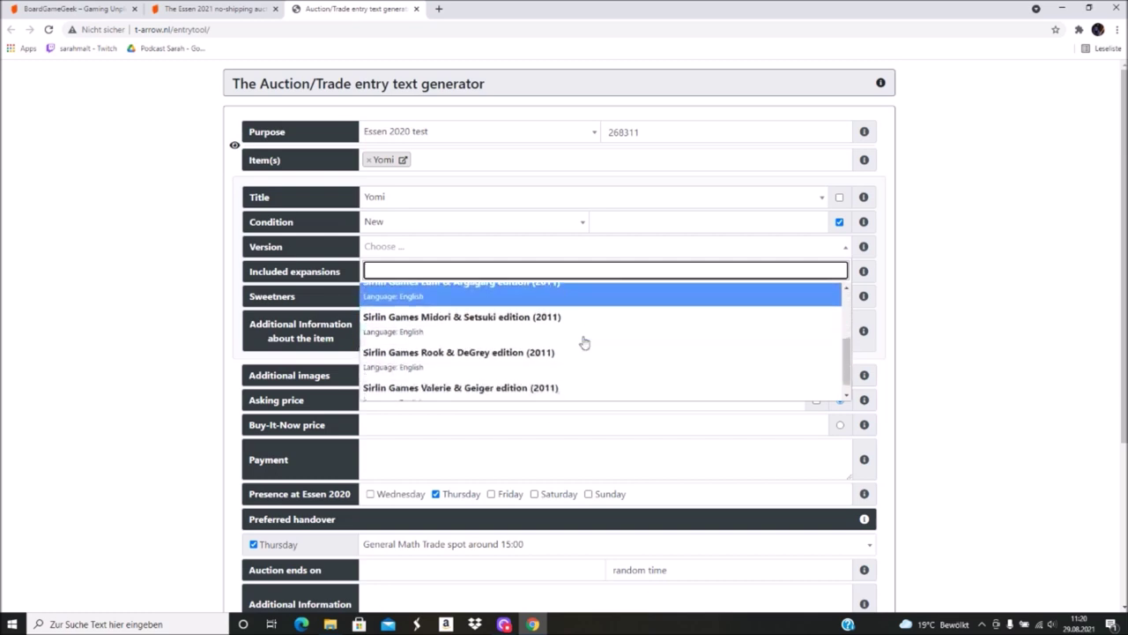
scroll(583, 342, "down", 1)
scroll(583, 342, "up", 1)
scroll(583, 342, "down", 1)
scroll(520, 321, "up", 2)
scroll(520, 321, "up", 2)
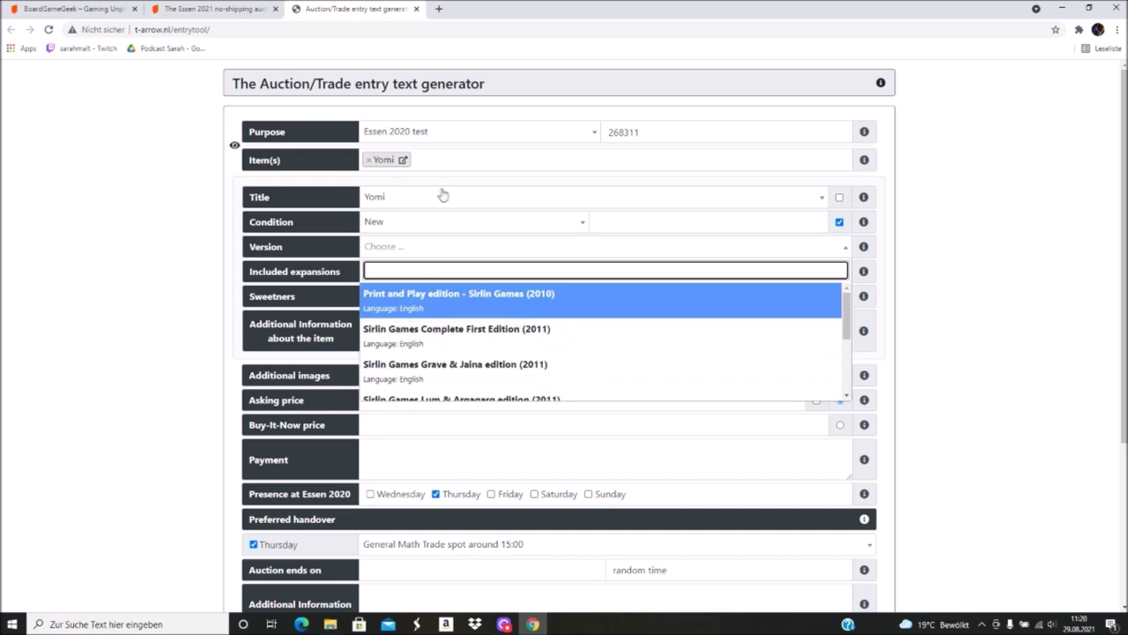
Step: Replace the item Yomi with Yomi (Second Edition)
left_click(370, 160)
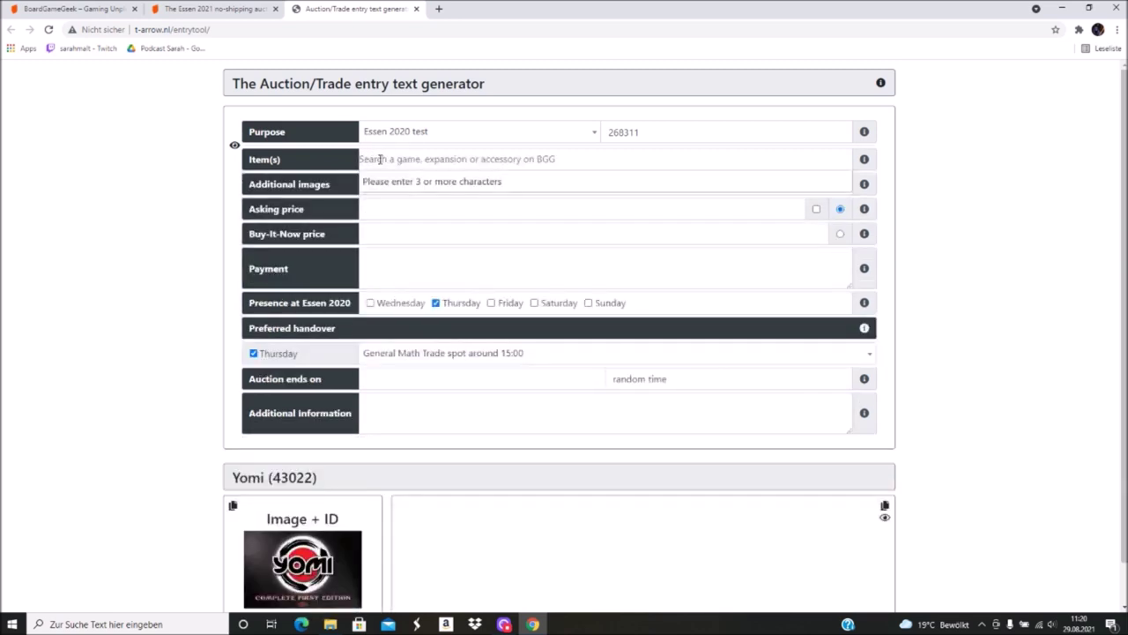
type("yomi")
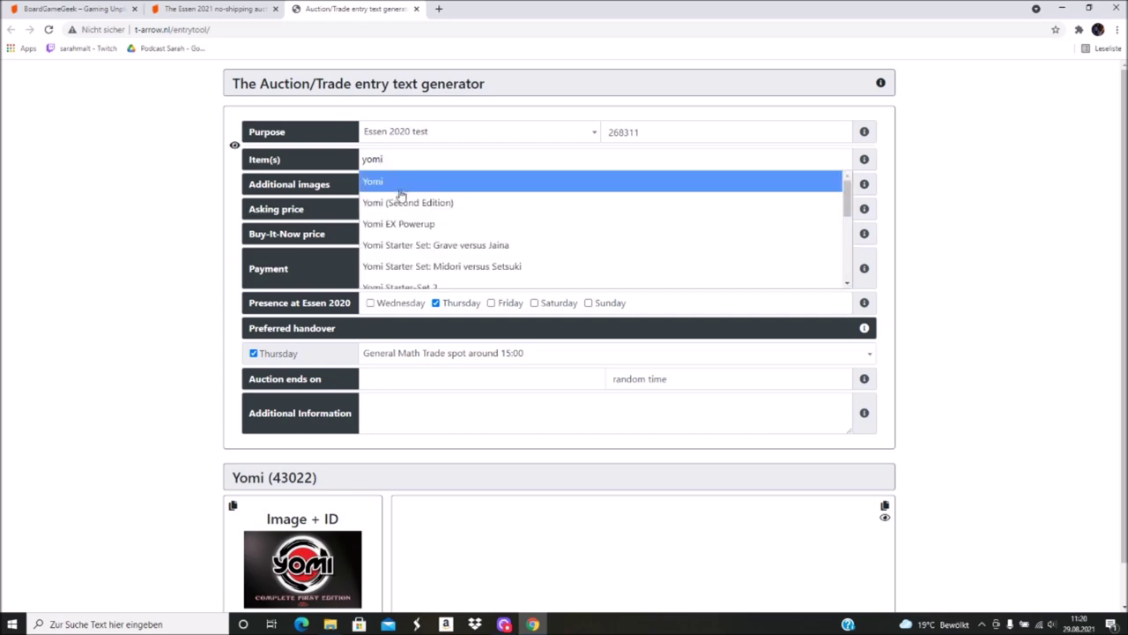
left_click(401, 201)
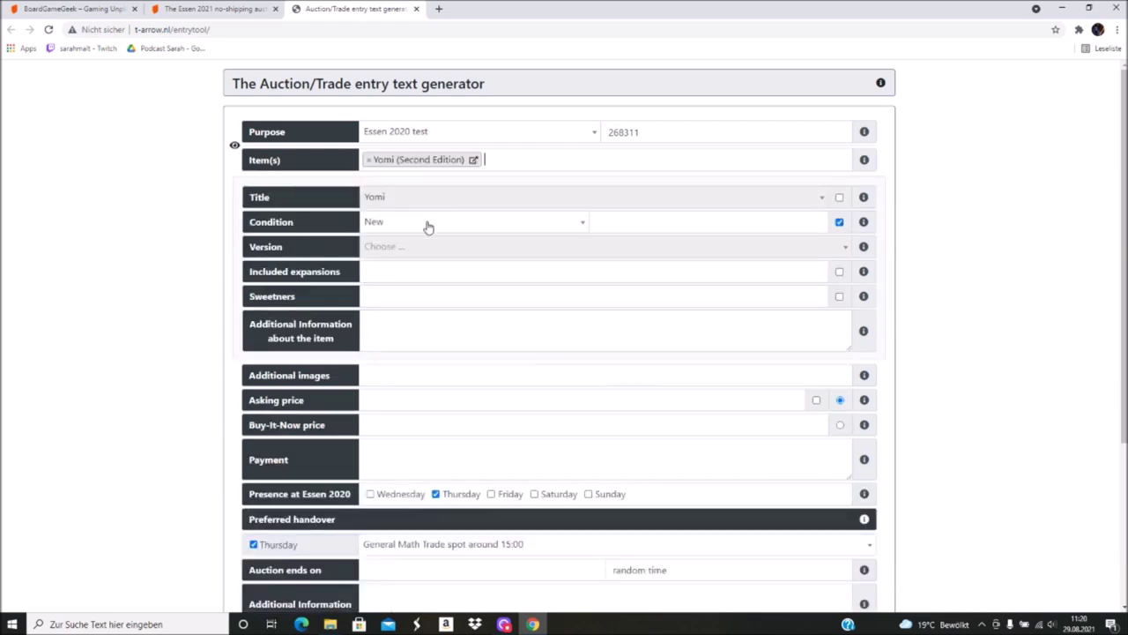
Step: Set the version to the first German edition - Pegasus Spiele (2016) entry and check its image in the generated preview
left_click(439, 254)
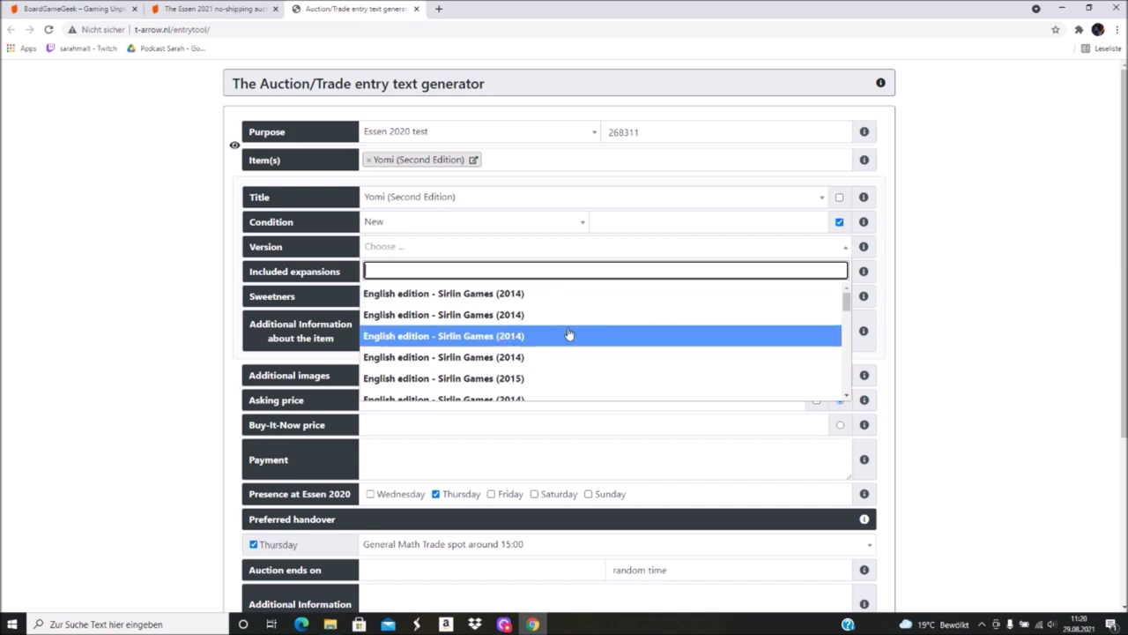
scroll(458, 309, "down", 3)
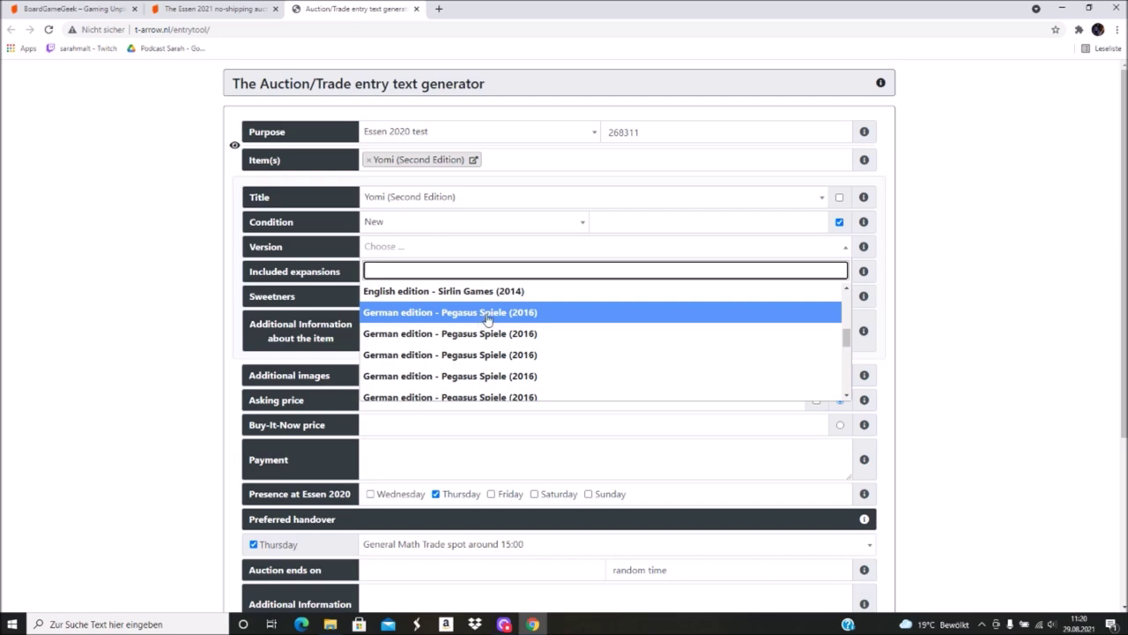
left_click(487, 316)
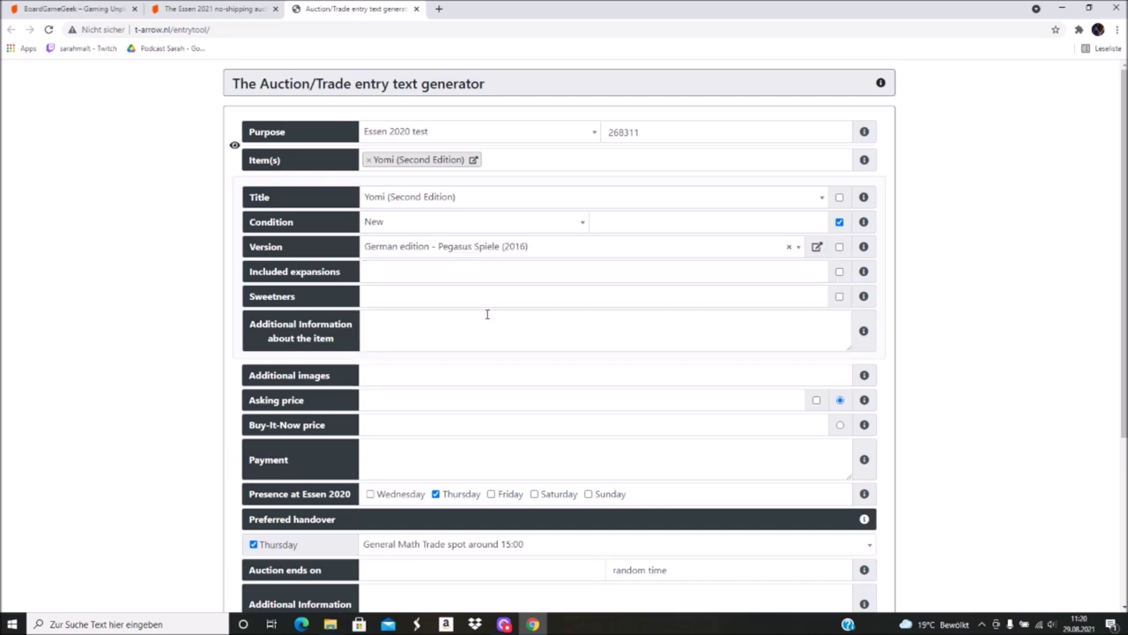
scroll(487, 313, "down", 3)
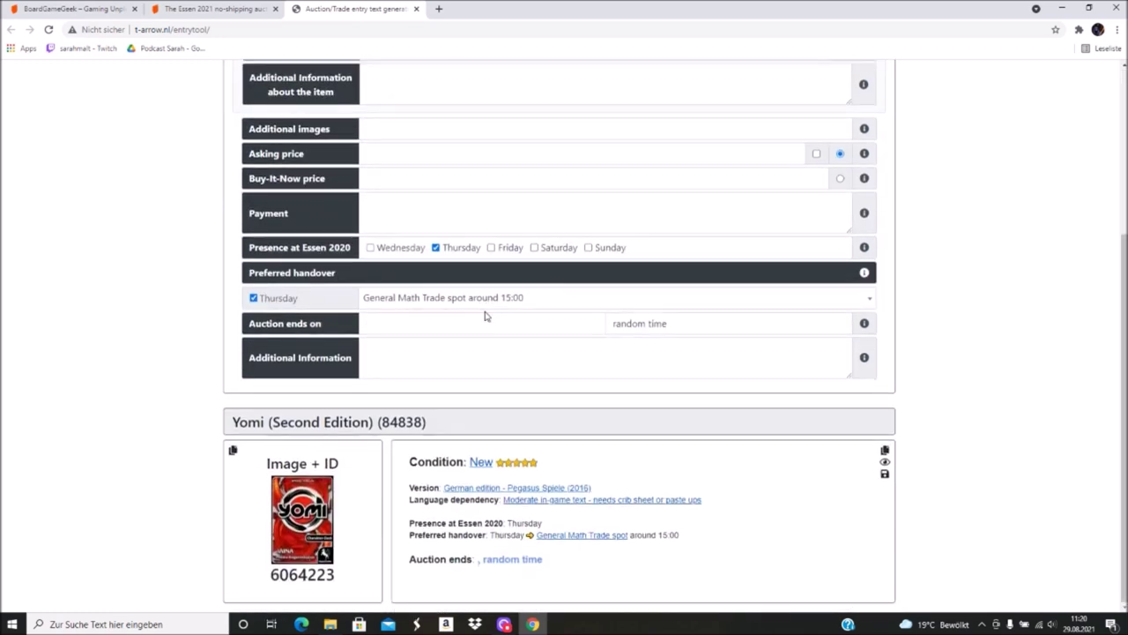
scroll(676, 262, "up", 3)
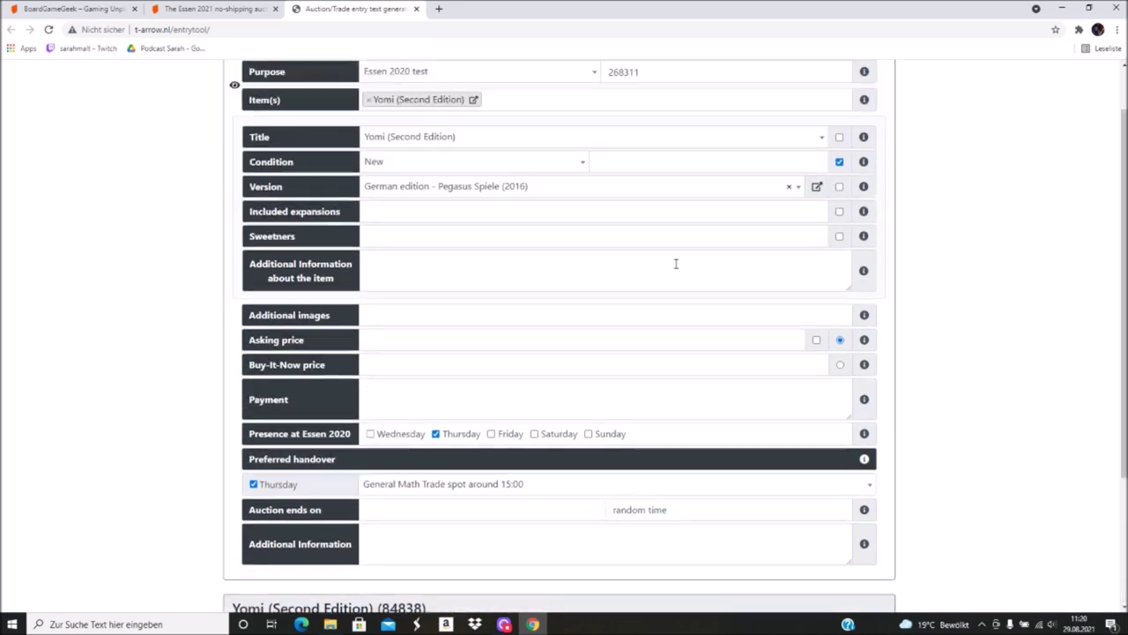
scroll(655, 282, "down", 3)
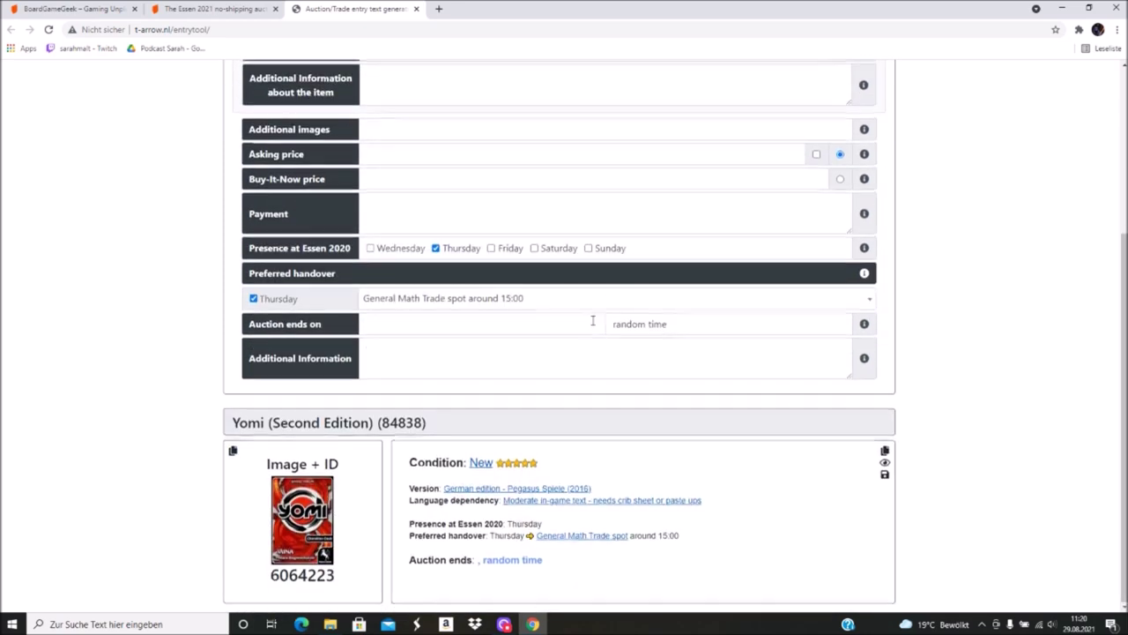
scroll(608, 307, "up", 3)
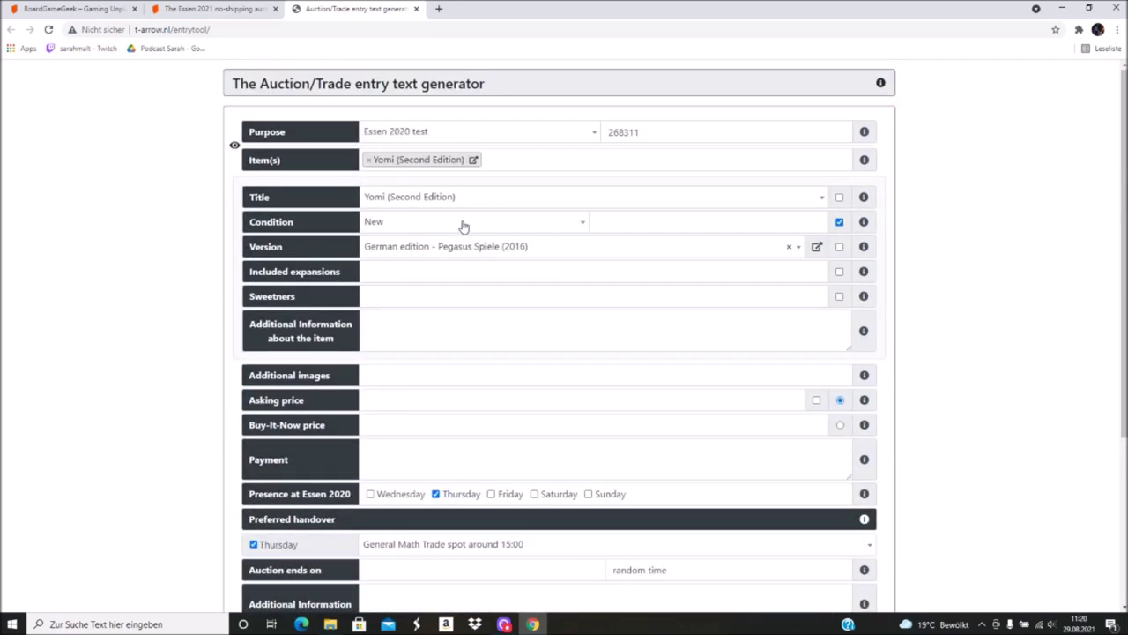
Step: Change the version to the second German edition - Pegasus Spiele (2016) entry and check its image in the generated preview
left_click(448, 248)
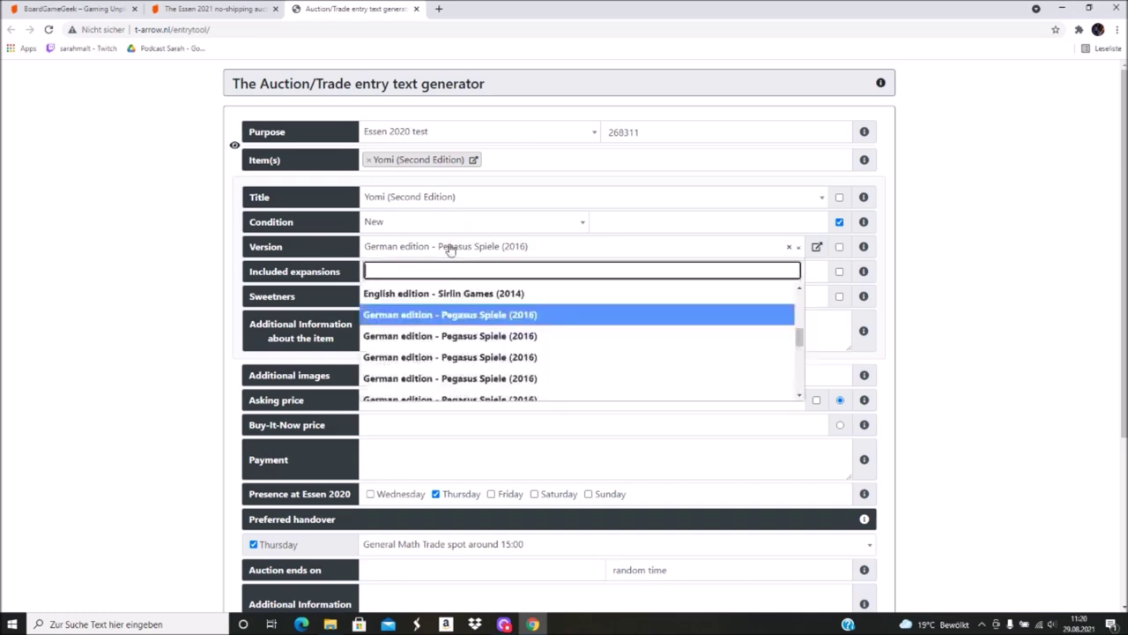
left_click(458, 333)
scroll(512, 335, "down", 2)
scroll(512, 335, "down", 1)
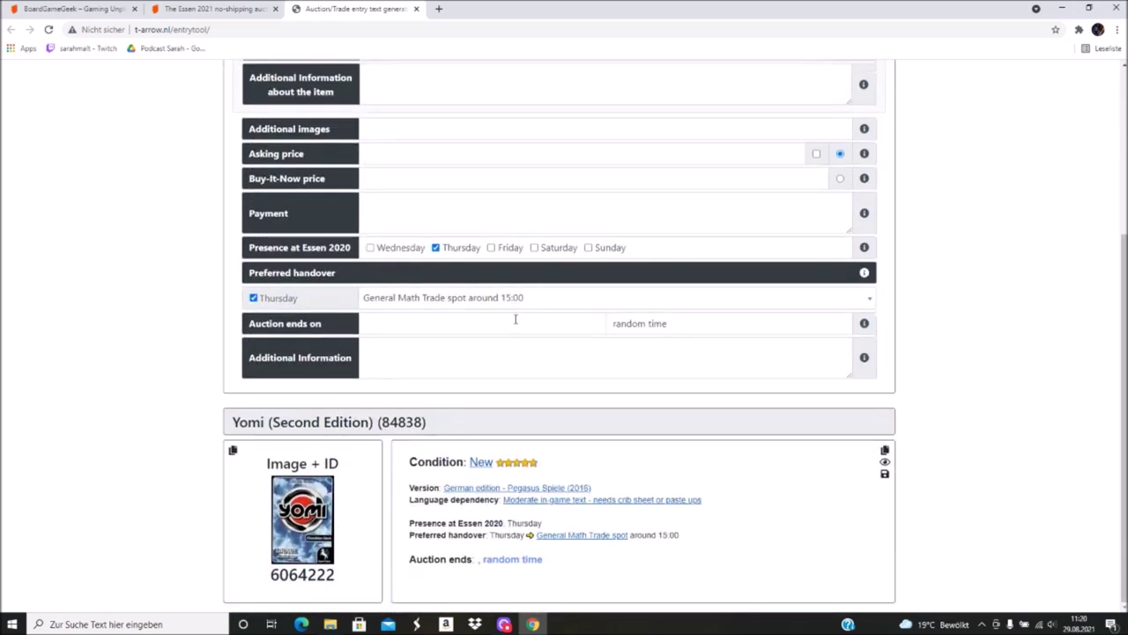
Step: Try two more of the German edition - Pegasus Spiele (2016) versions and check their images in the generated preview
scroll(516, 319, "up", 3)
left_click(469, 242)
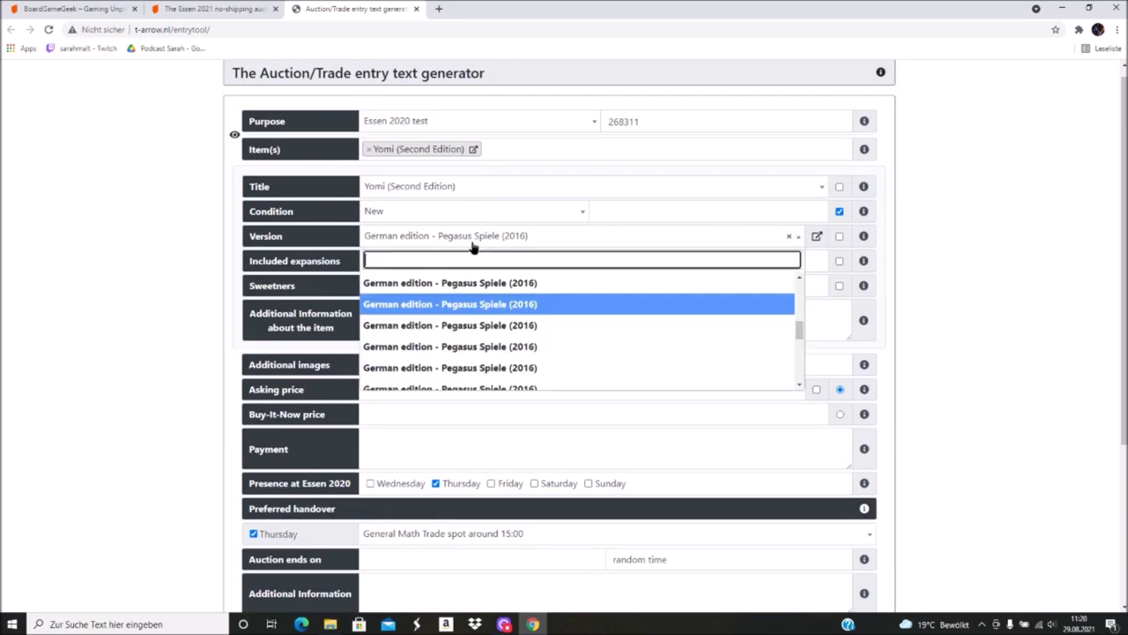
left_click(467, 315)
scroll(547, 267, "down", 2)
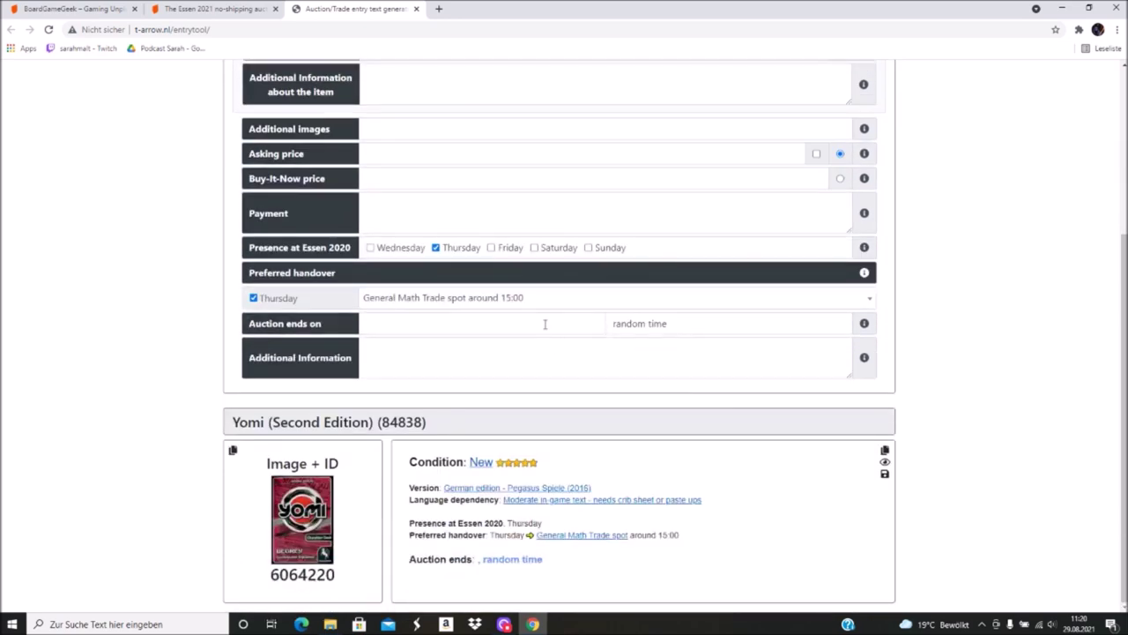
scroll(507, 284, "up", 3)
left_click(499, 247)
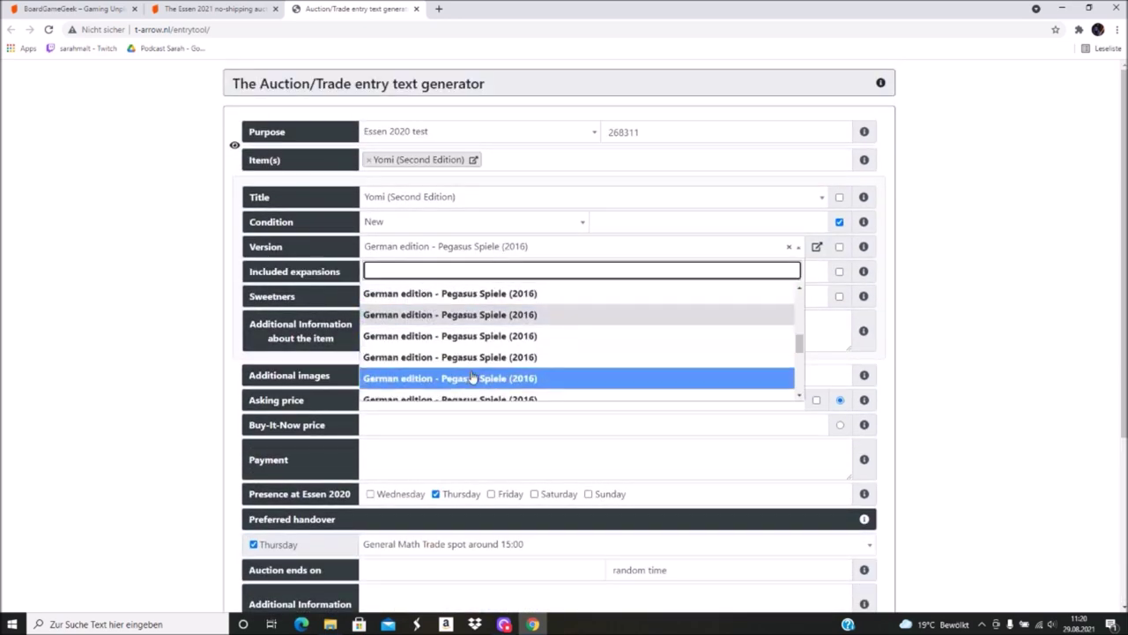
left_click(511, 338)
scroll(537, 327, "down", 3)
scroll(494, 255, "up", 3)
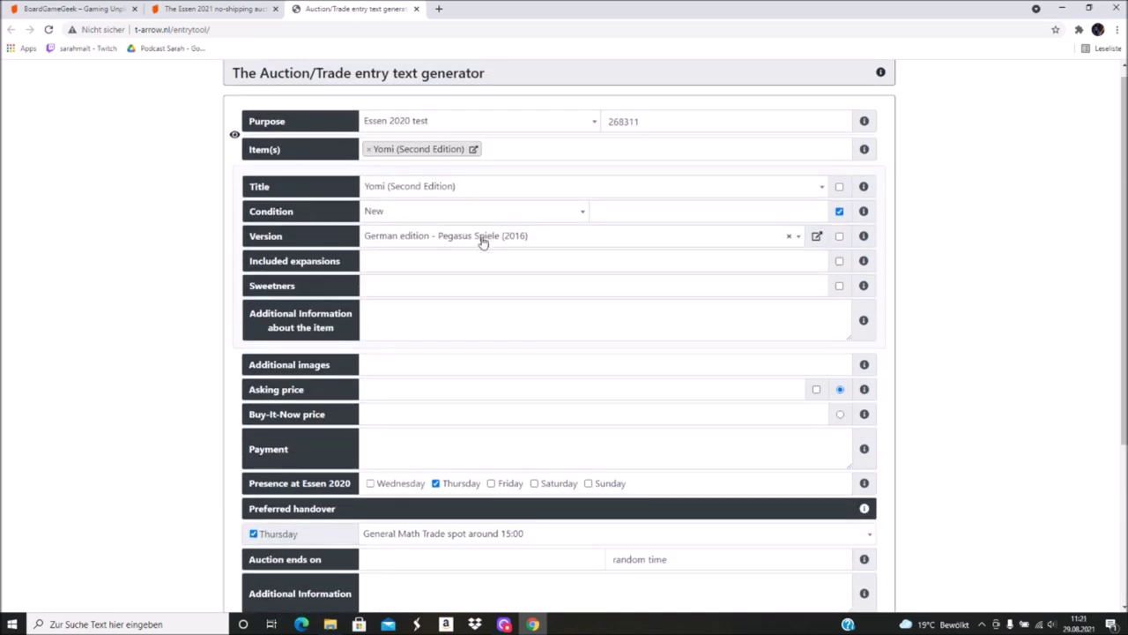
Step: Set the version to the German edition - Pegasus Spiele (2016) entry with image 6064224 and check it in the generated preview
left_click(484, 236)
scroll(489, 319, "down", 3)
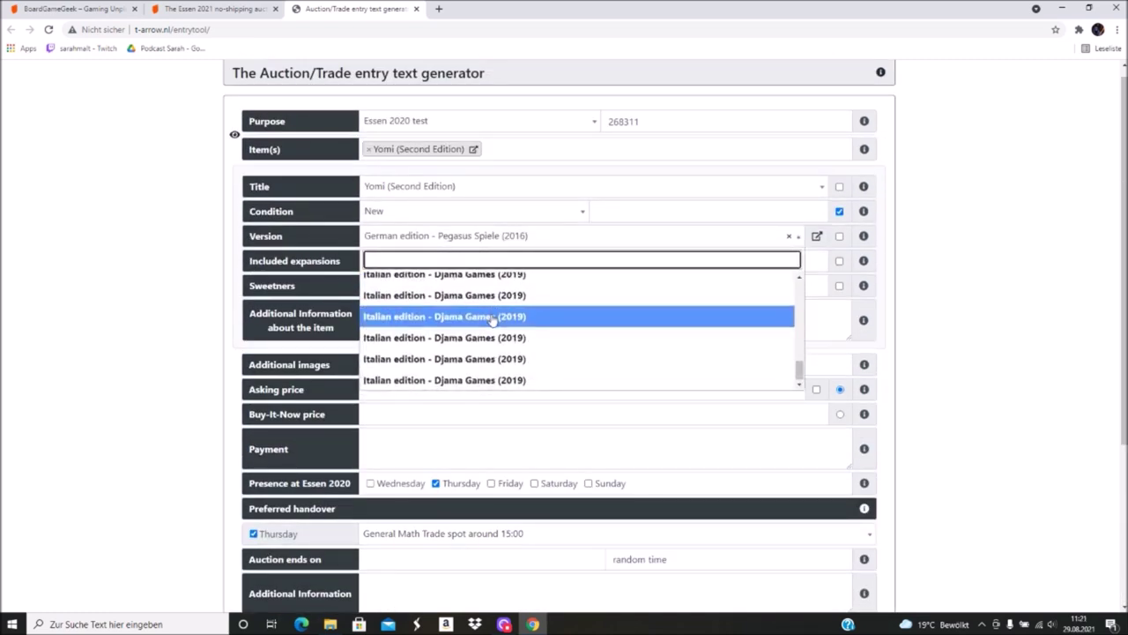
scroll(491, 320, "up", 3)
scroll(485, 318, "up", 1)
left_click(481, 301)
scroll(610, 378, "down", 3)
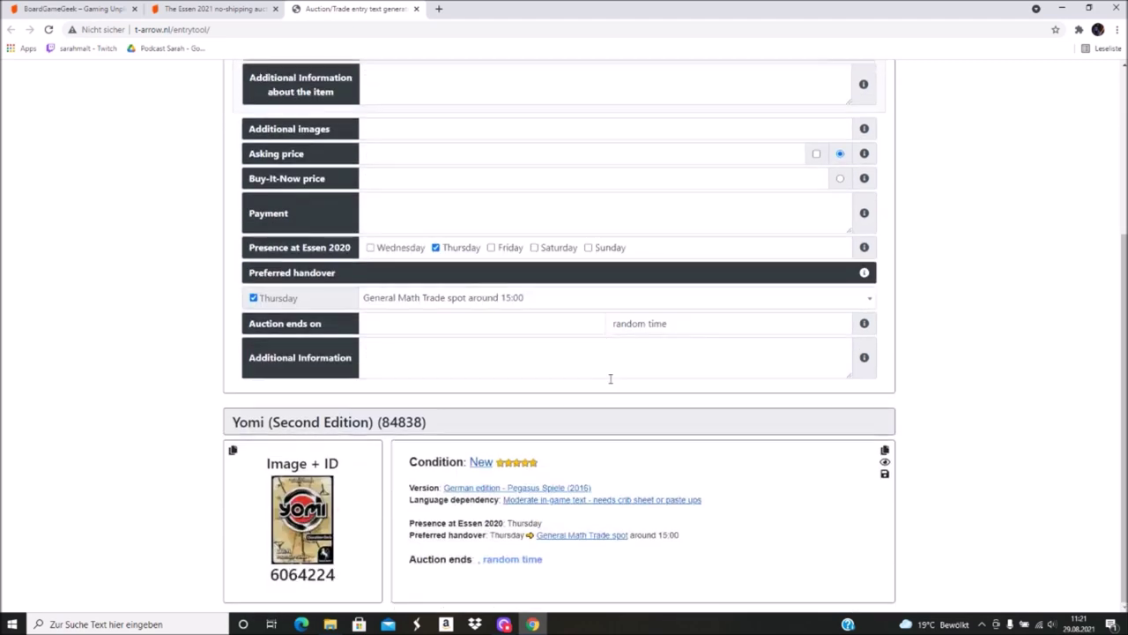
scroll(610, 378, "up", 3)
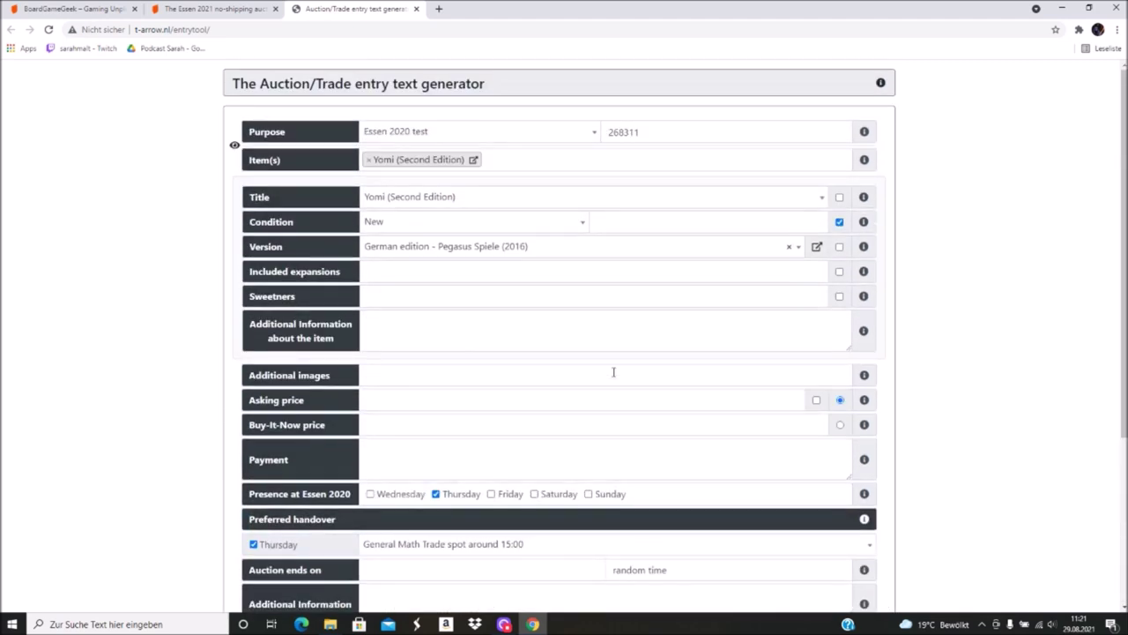
Step: Read through the condition descriptions and set the game's condition to Very Good
left_click(406, 222)
scroll(429, 289, "down", 1)
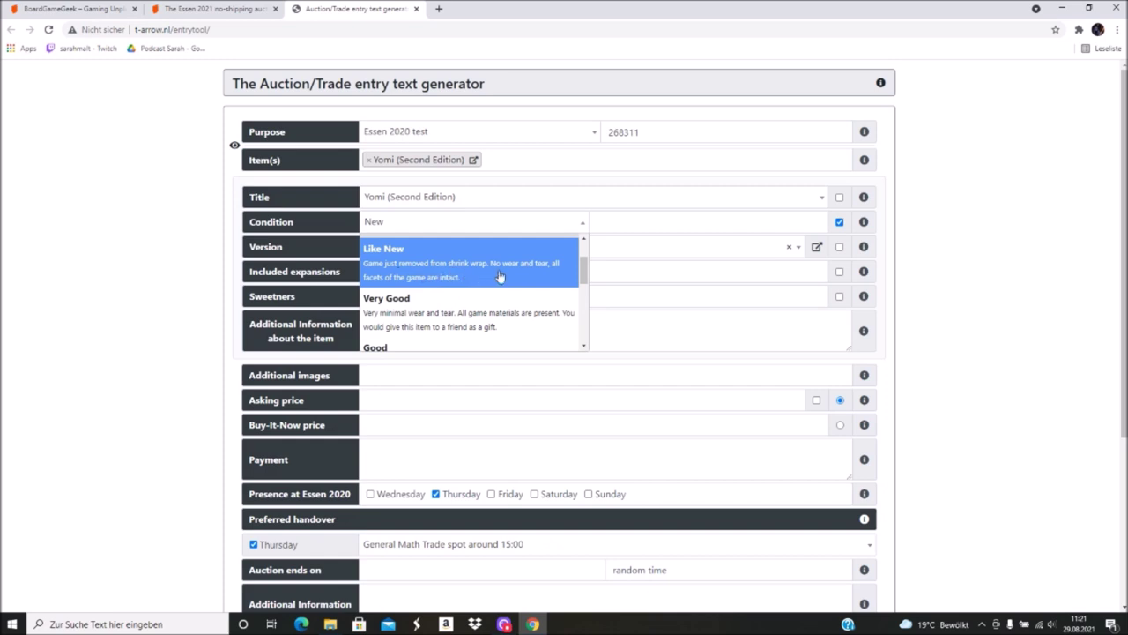
scroll(495, 279, "up", 1)
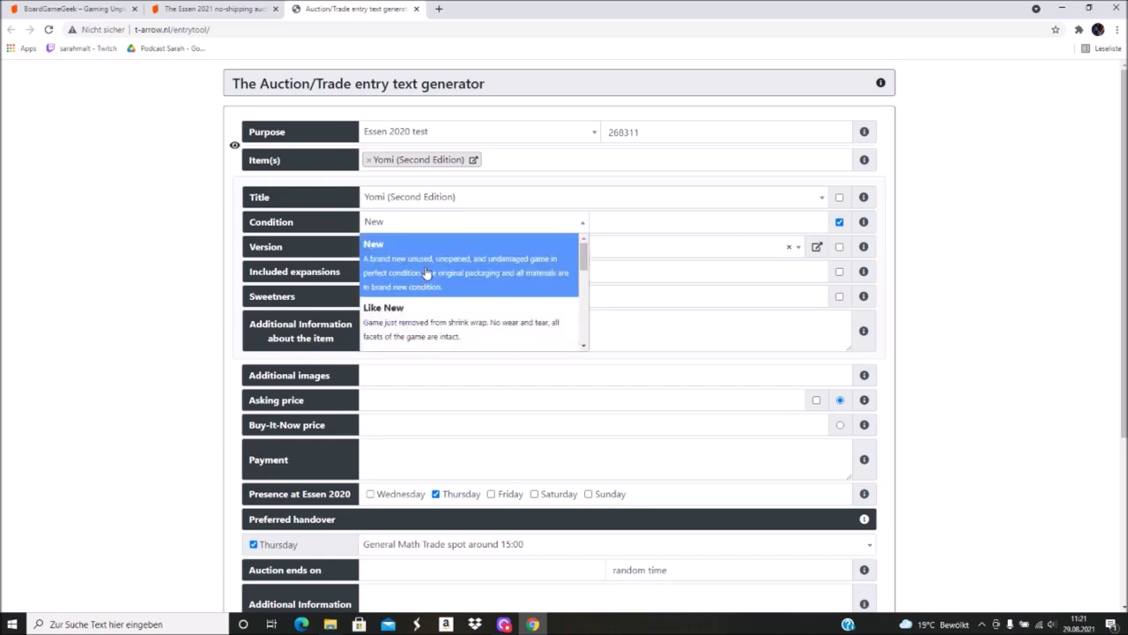
scroll(427, 273, "down", 1)
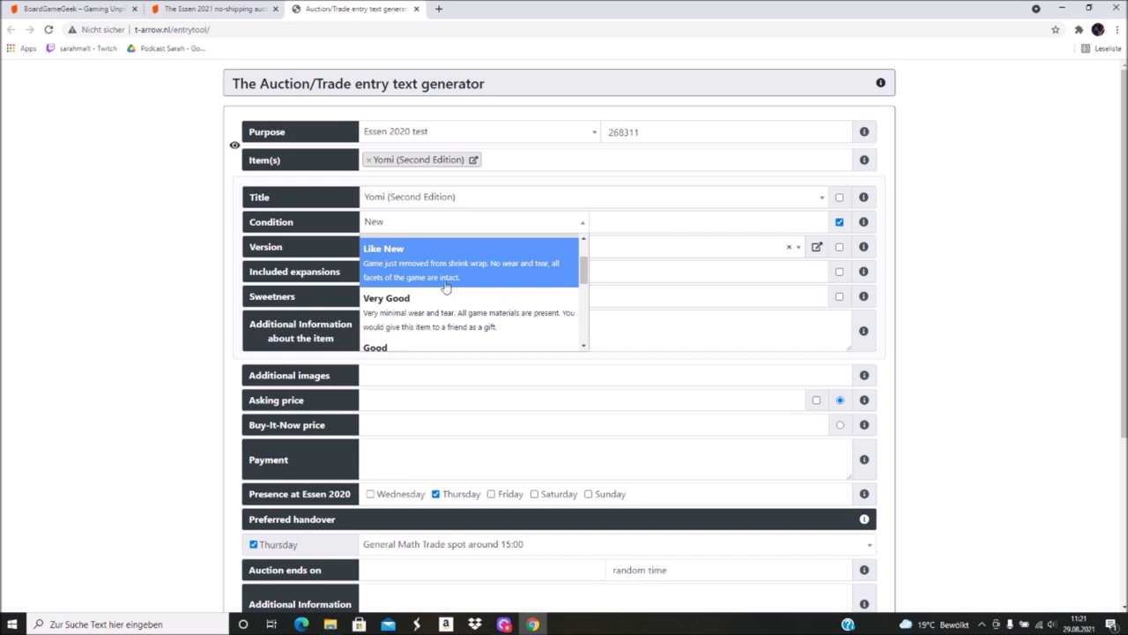
scroll(450, 279, "down", 1)
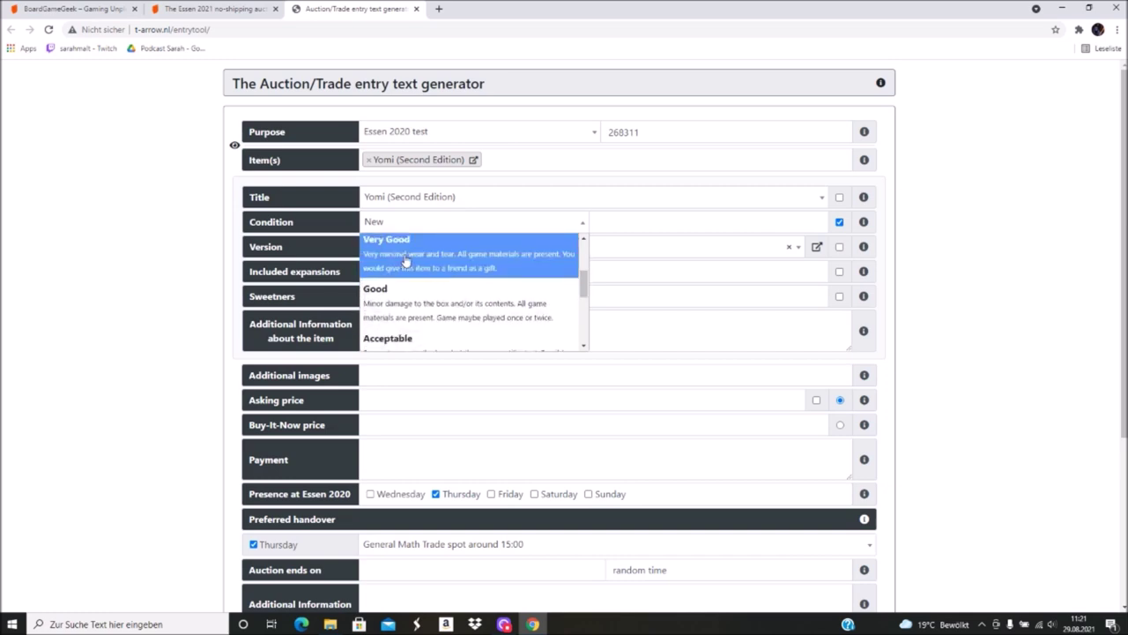
left_click(411, 258)
left_click(498, 398)
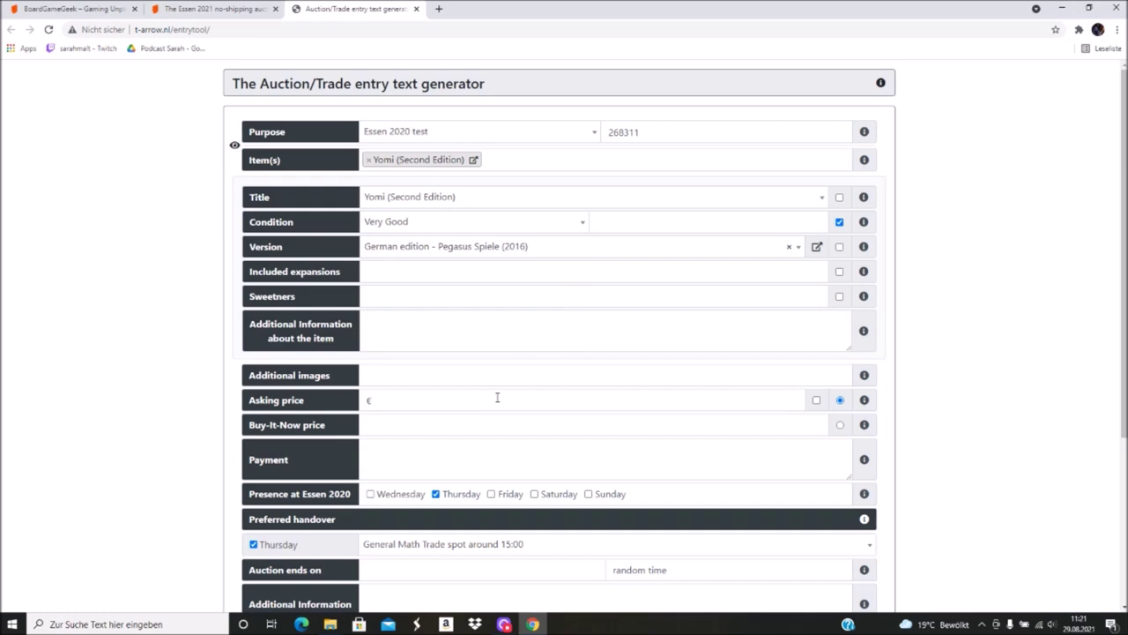
Step: Examine the optional fields for included expansions, sweetners, additional item information and additional images, and glance at the auction geeklist
left_click(385, 267)
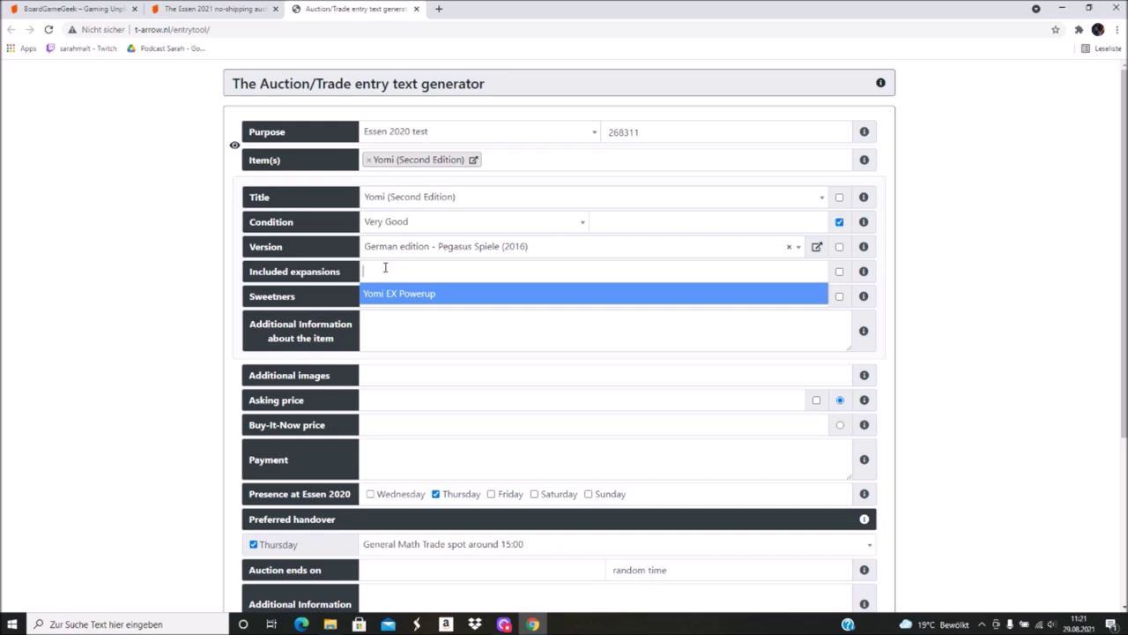
left_click(410, 319)
left_click(404, 298)
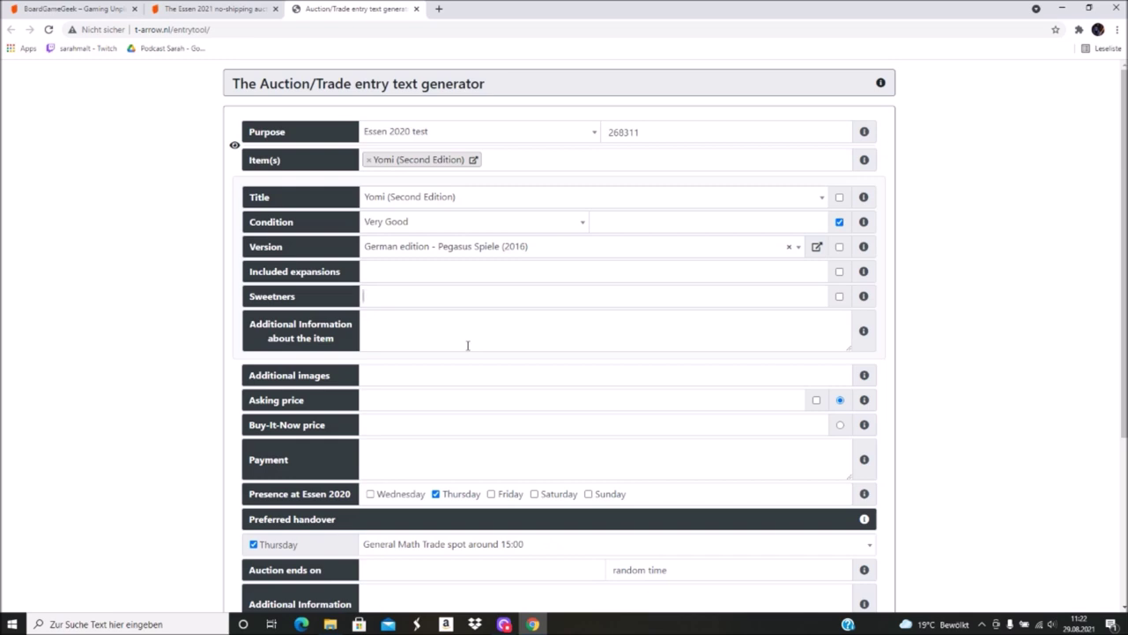
left_click(449, 323)
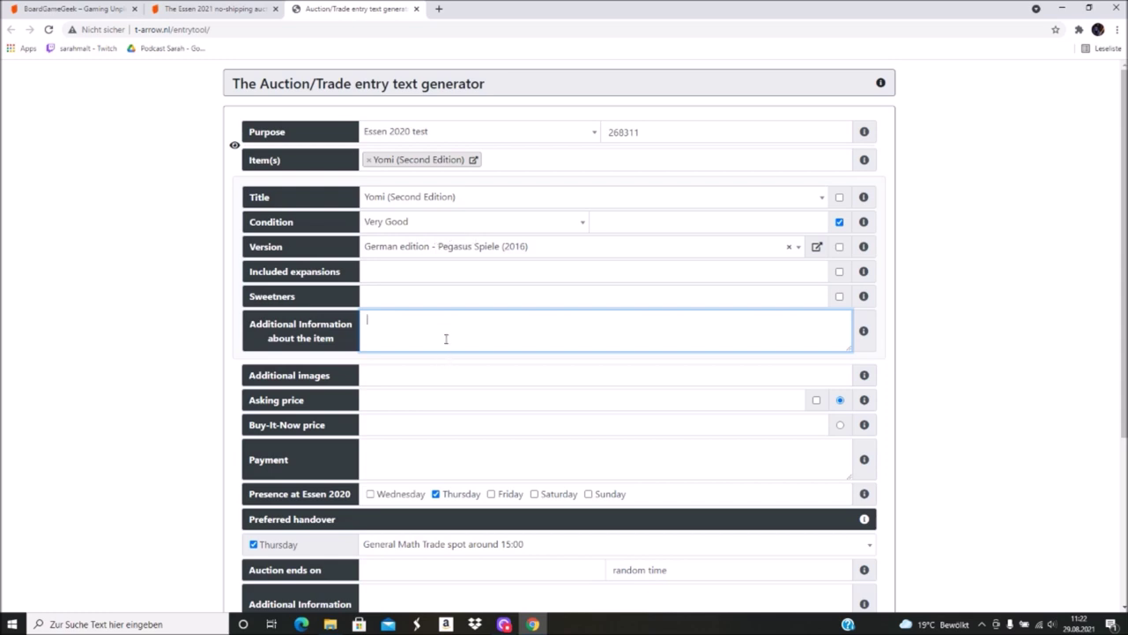
scroll(446, 339, "down", 1)
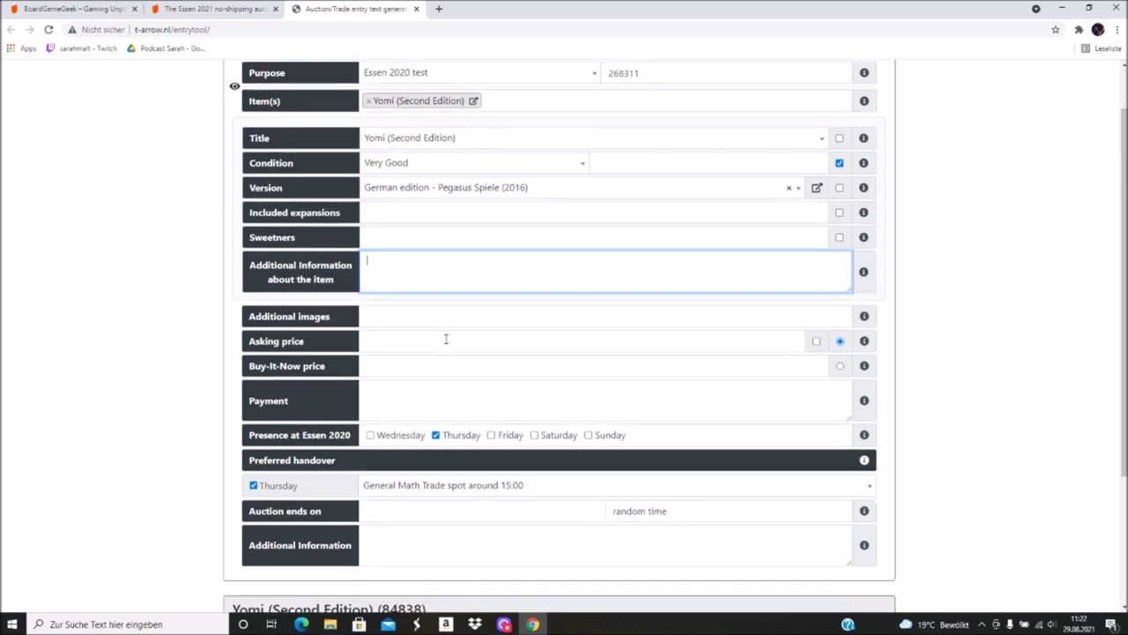
left_click(390, 319)
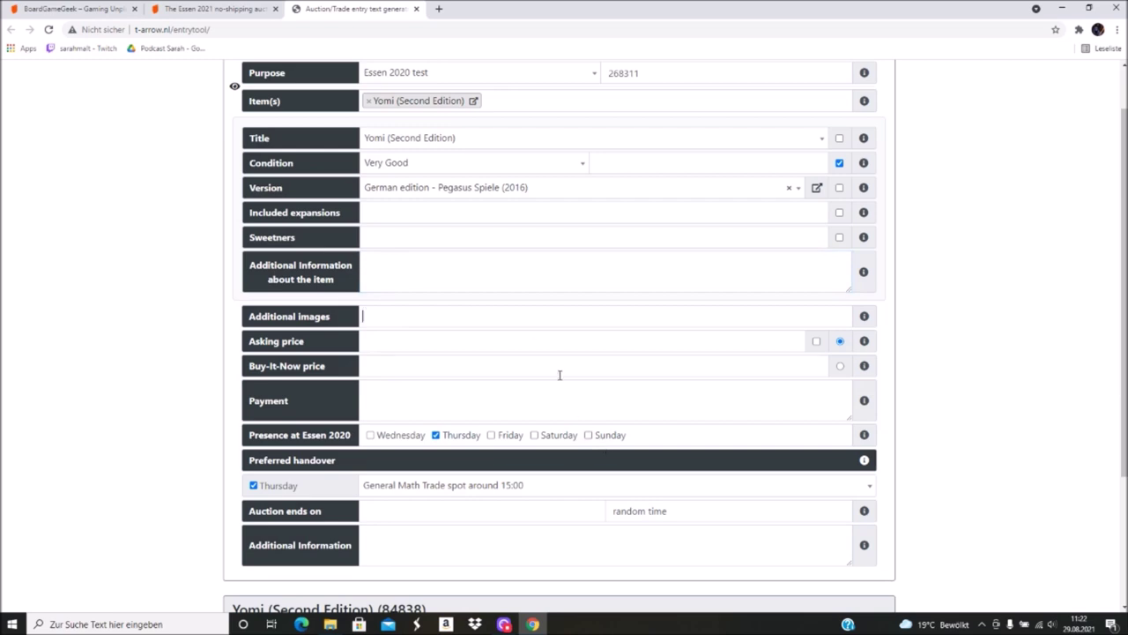
left_click(439, 274)
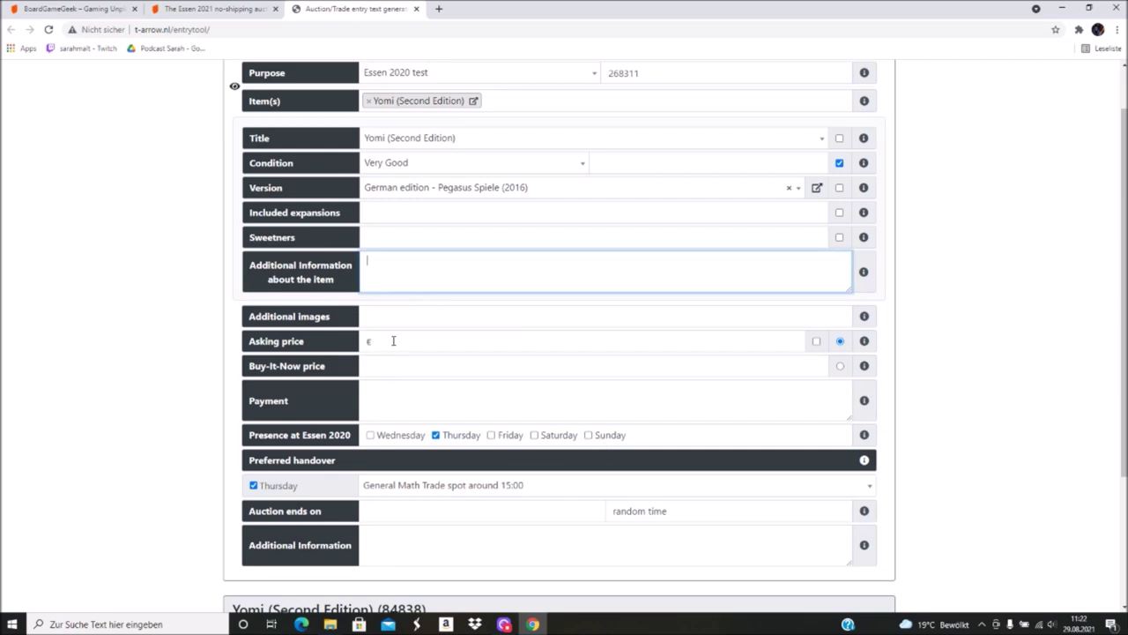
left_click(383, 312)
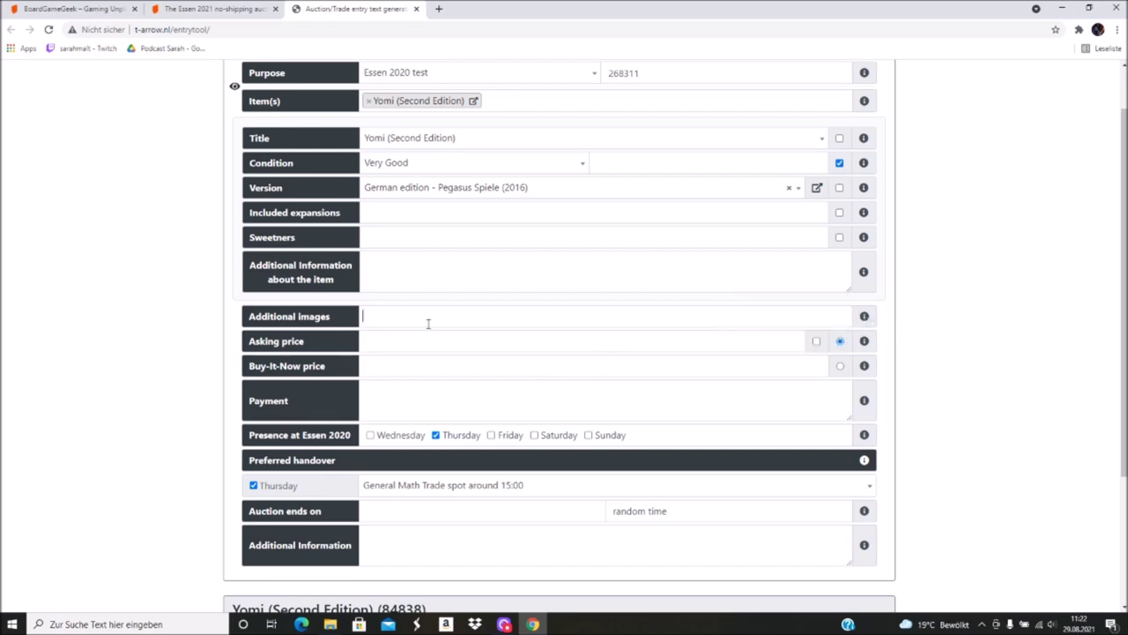
left_click(245, 12)
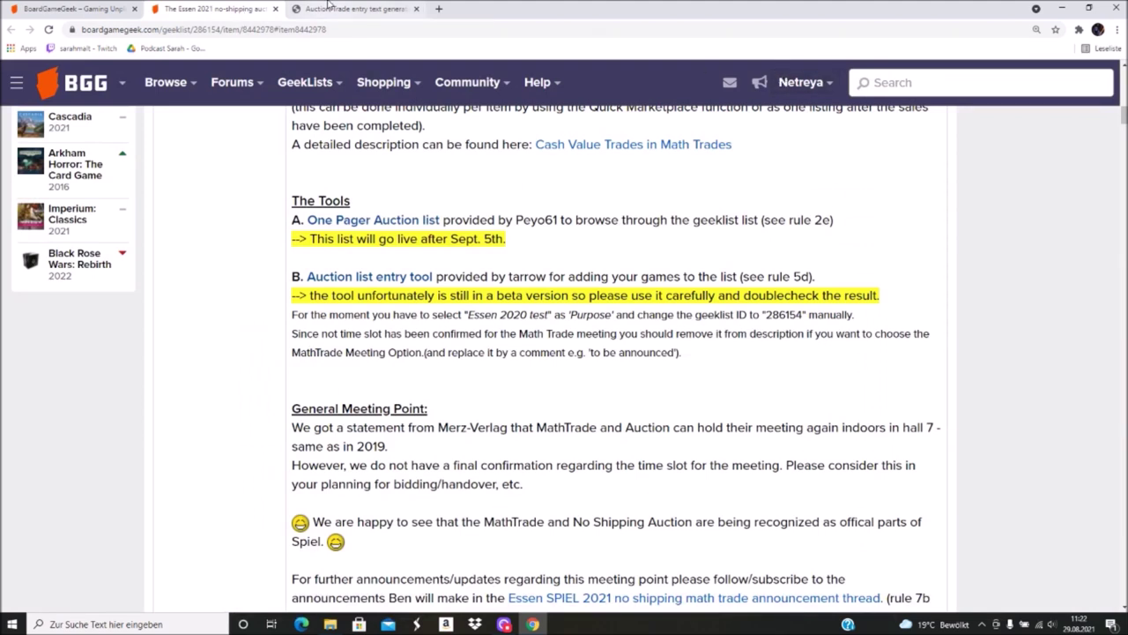
left_click(329, 7)
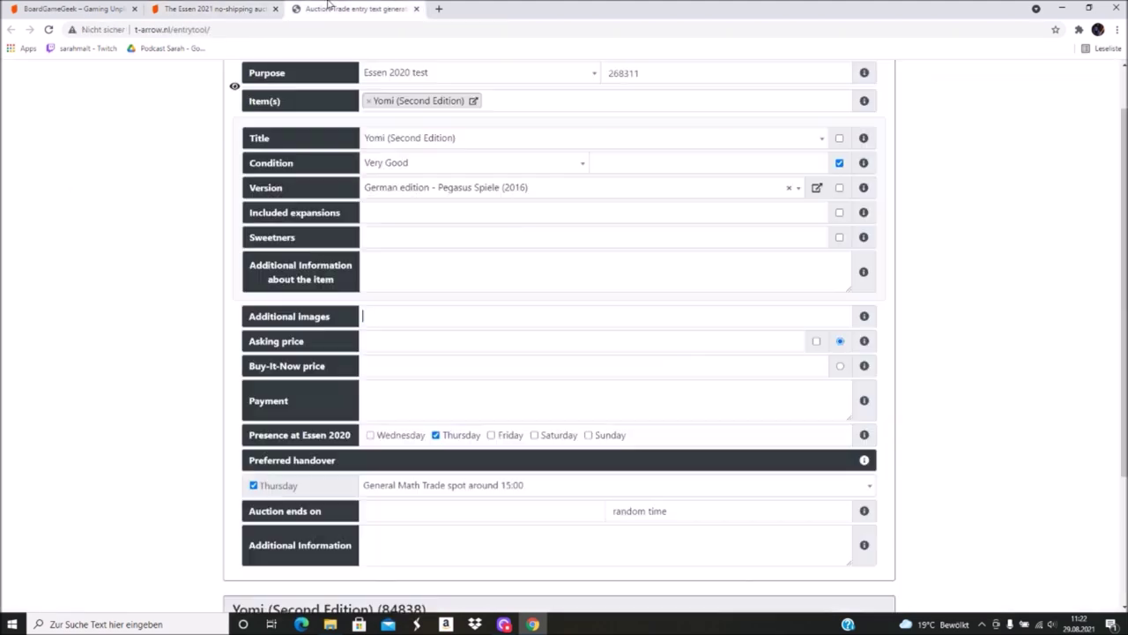
Step: Set the asking price to €1 and the Buy-It-Now price to €5
left_click(395, 334)
left_click(387, 340)
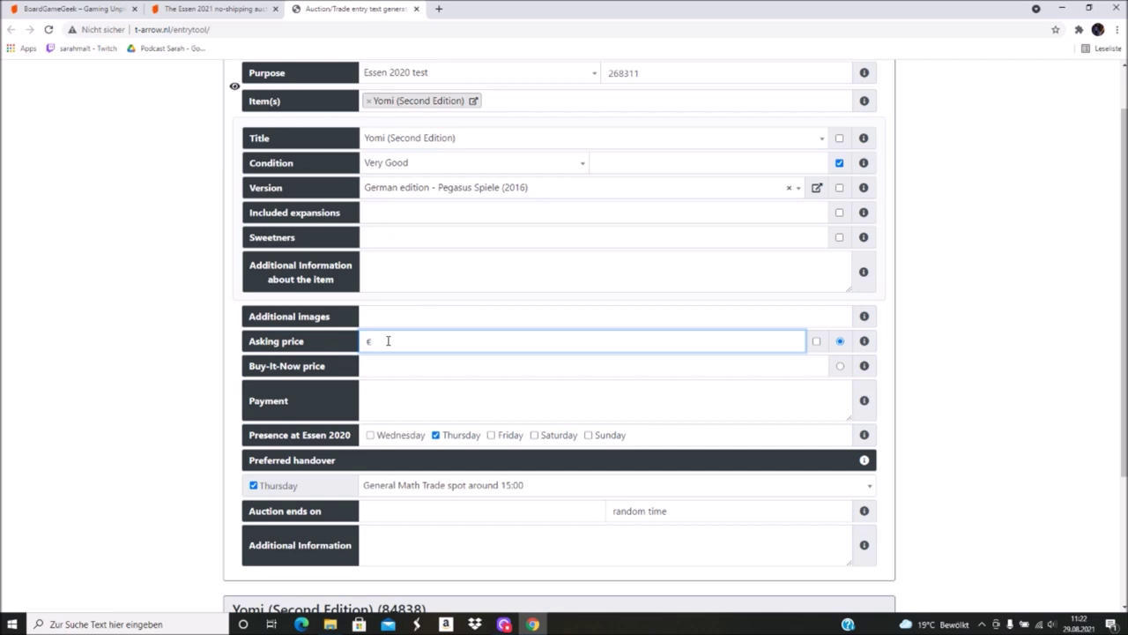
type("1")
key("BackSpace")
left_click(400, 366)
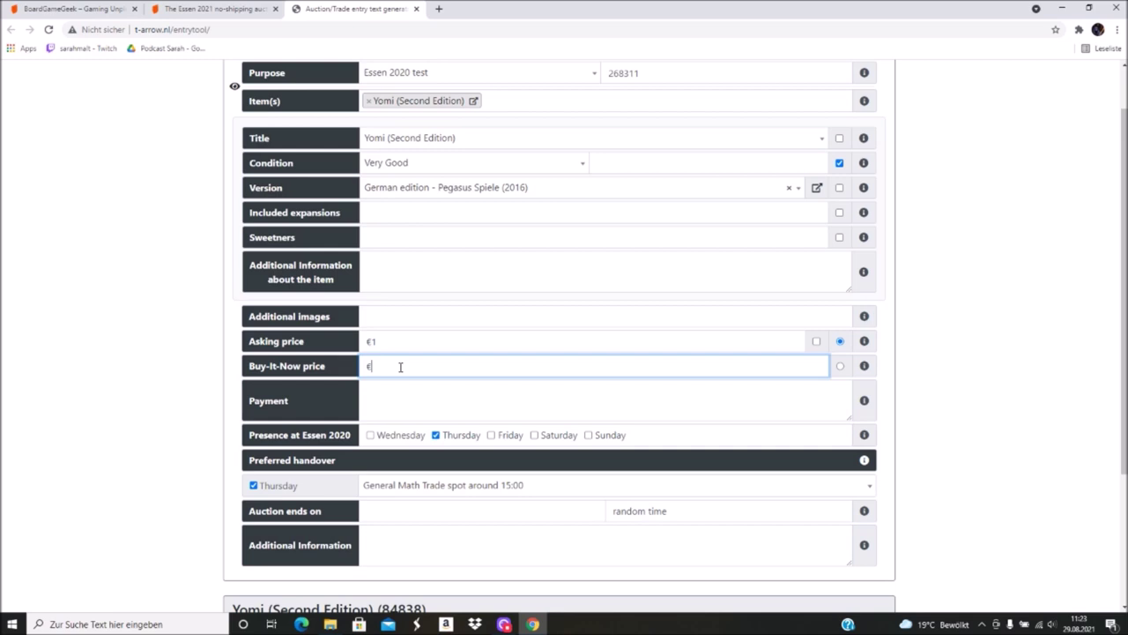
type("5")
Step: Enter "cash at Handover, PayPal in advance" as the payment terms
left_click(396, 397)
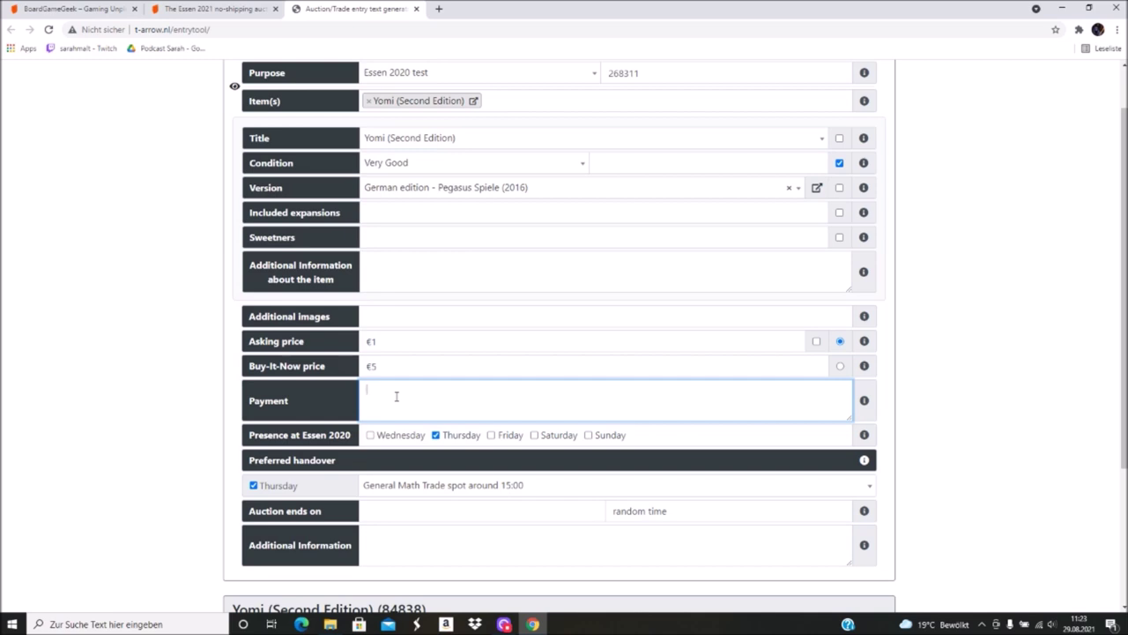
type("cash at Handover, PayPal in adv")
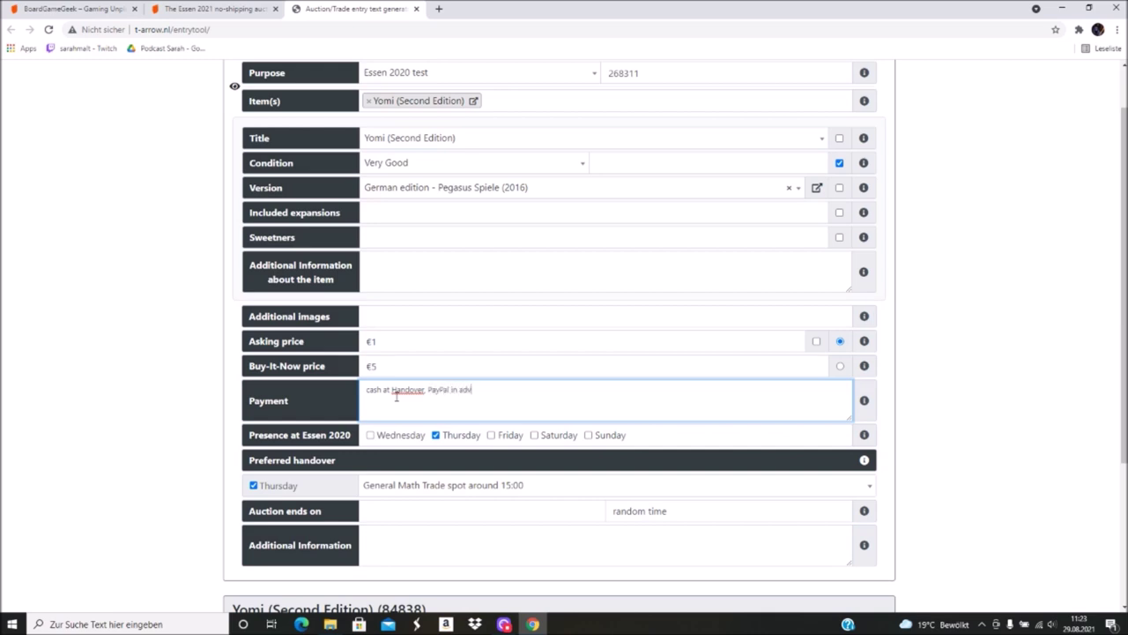
type("ance")
Step: Set the auction's end date to Saturday 9 October 2021
scroll(460, 406, "down", 3)
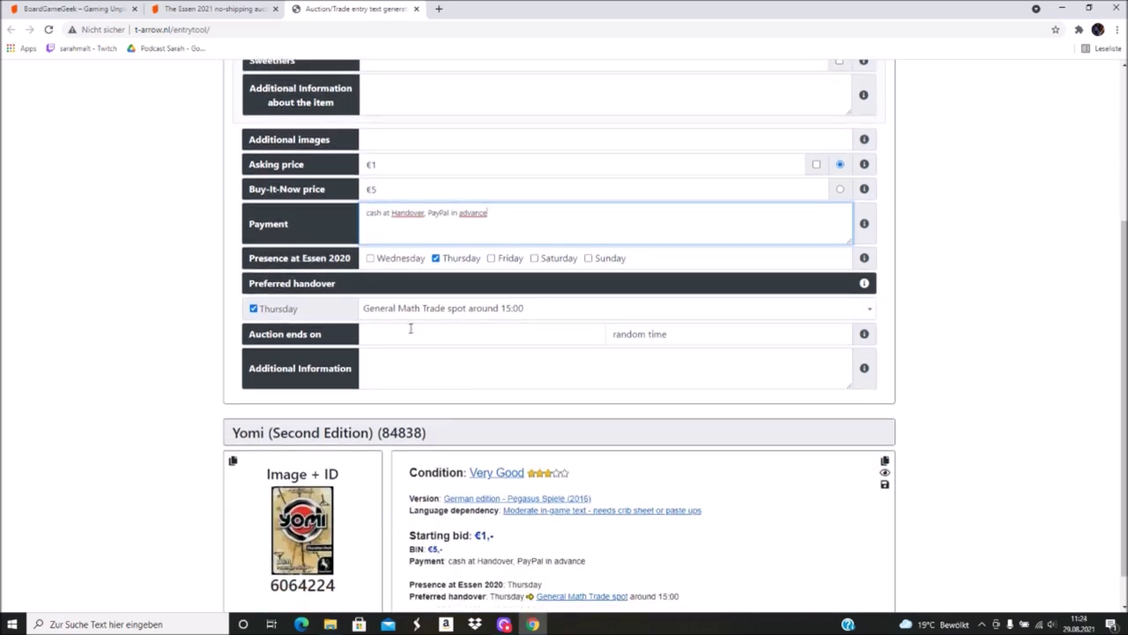
left_click(410, 392)
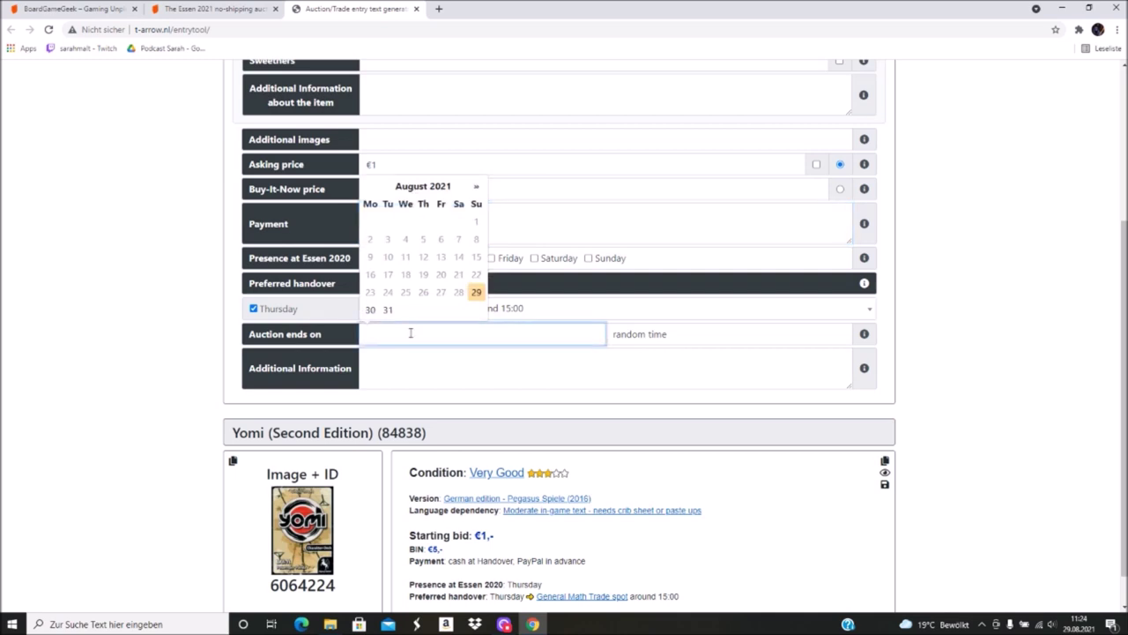
left_click(476, 186)
left_click(476, 204)
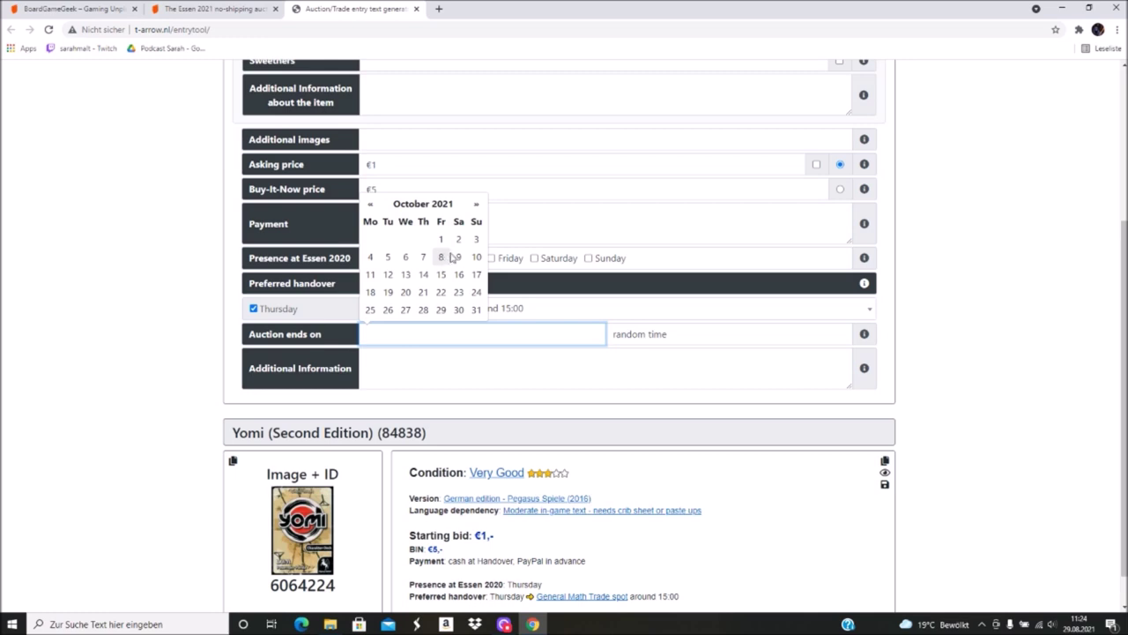
left_click(456, 257)
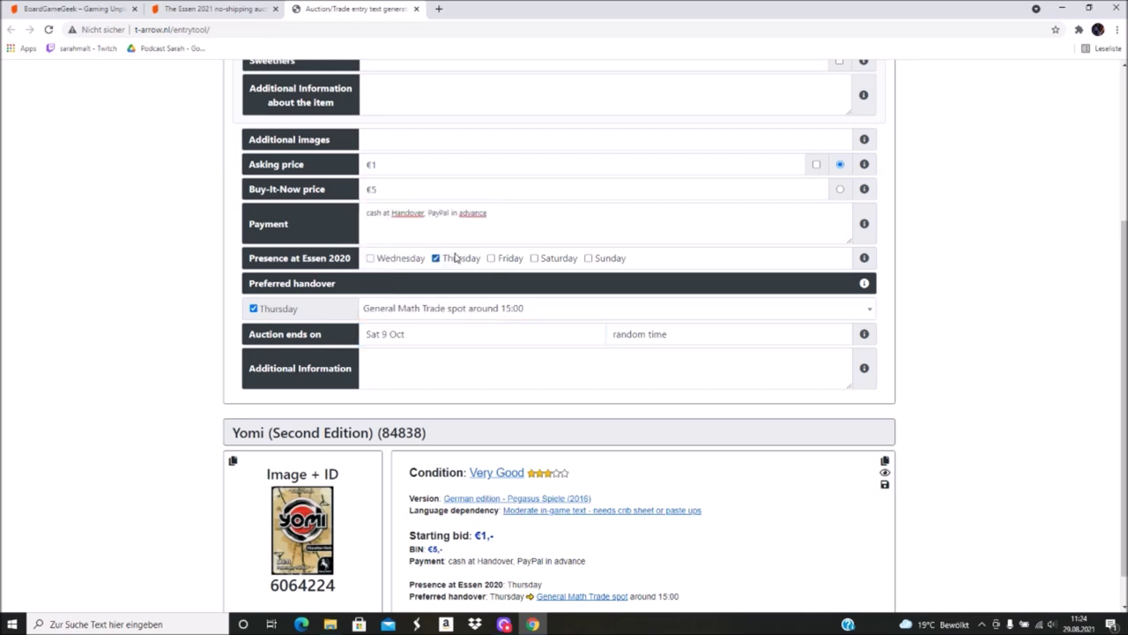
Step: Try entering 12PM as the auction's end time, then remove it again
left_click(703, 330)
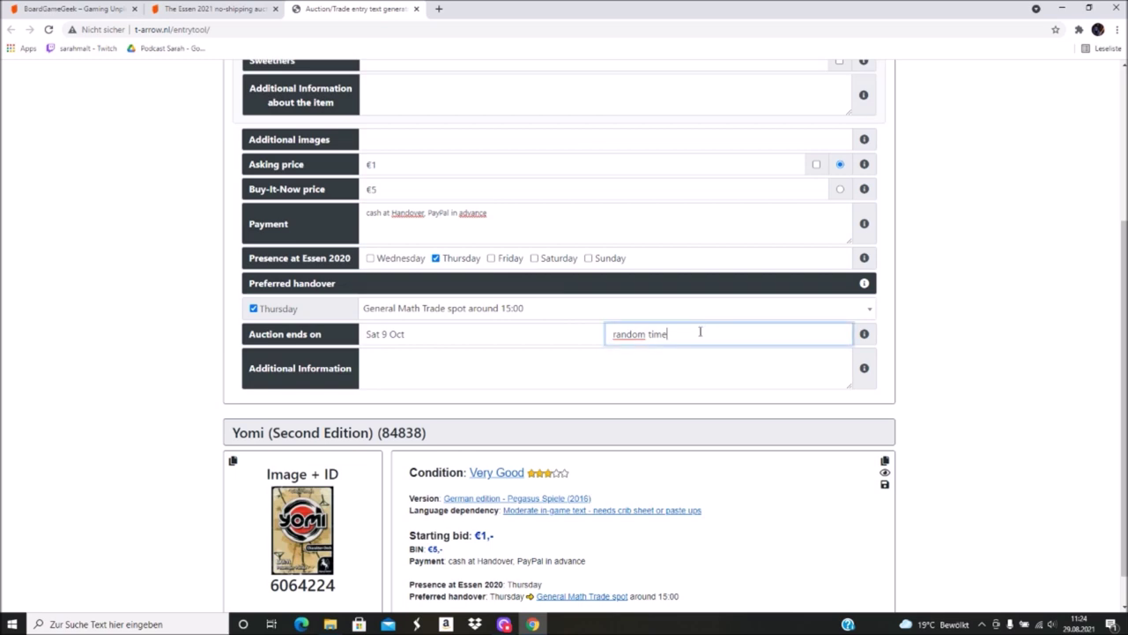
left_click(672, 365)
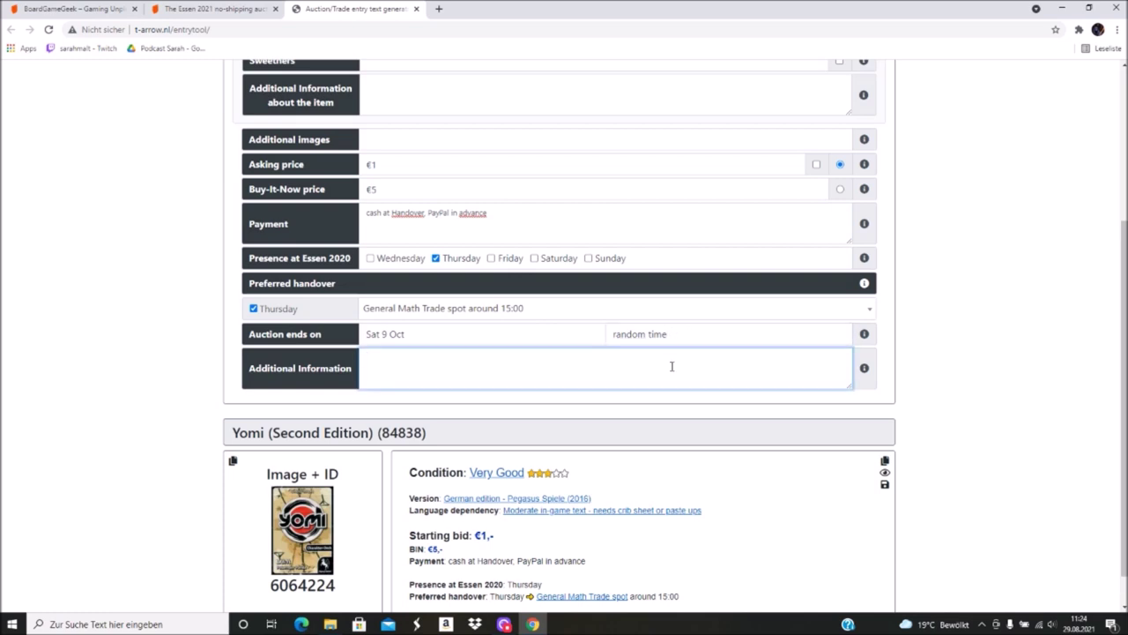
left_click(679, 335)
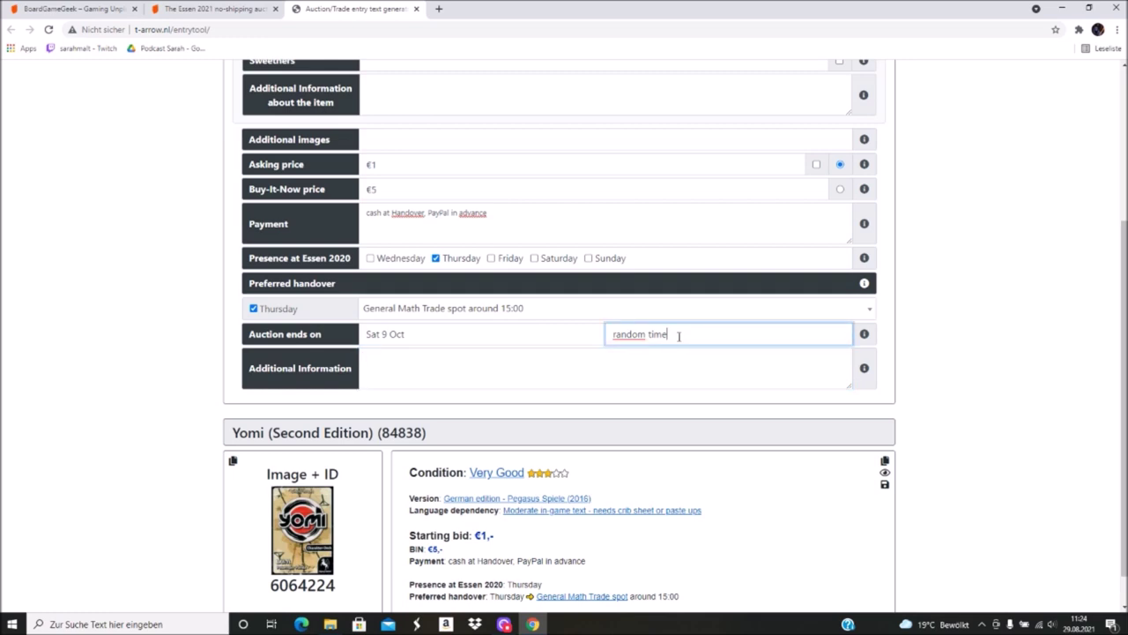
type("12PM")
type("M")
key("BackSpace")
key("BackSpace")
key("BackSpace")
key("BackSpace")
key("BackSpace")
left_click(384, 348)
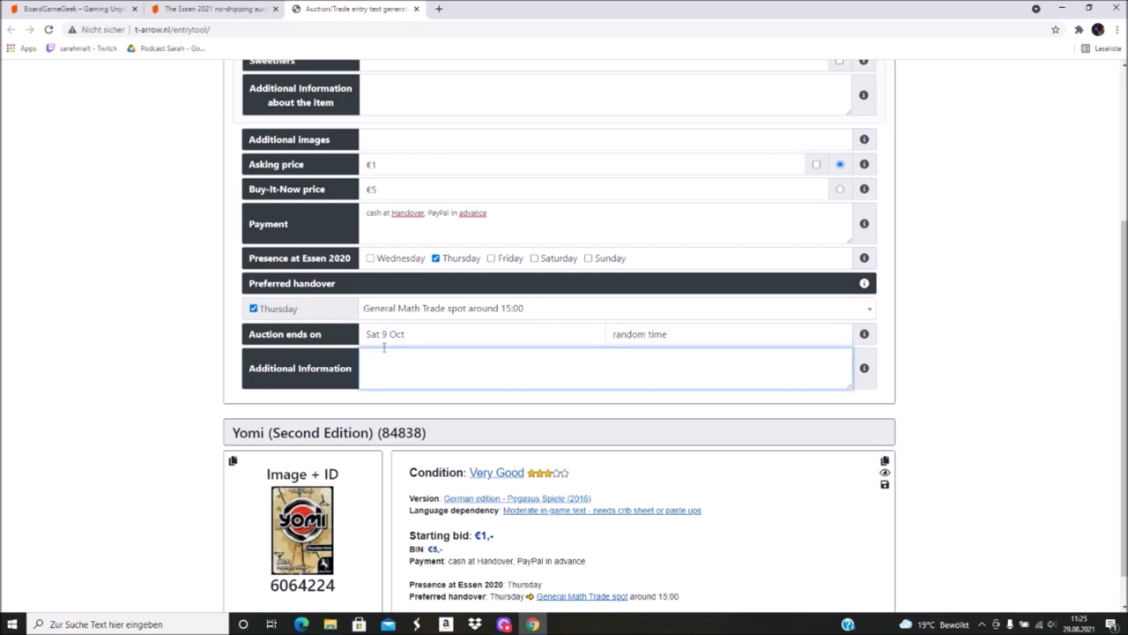
Step: Start adding a board game item to the Essen 2021 no-shipping auction geeklist
scroll(383, 348, "down", 1)
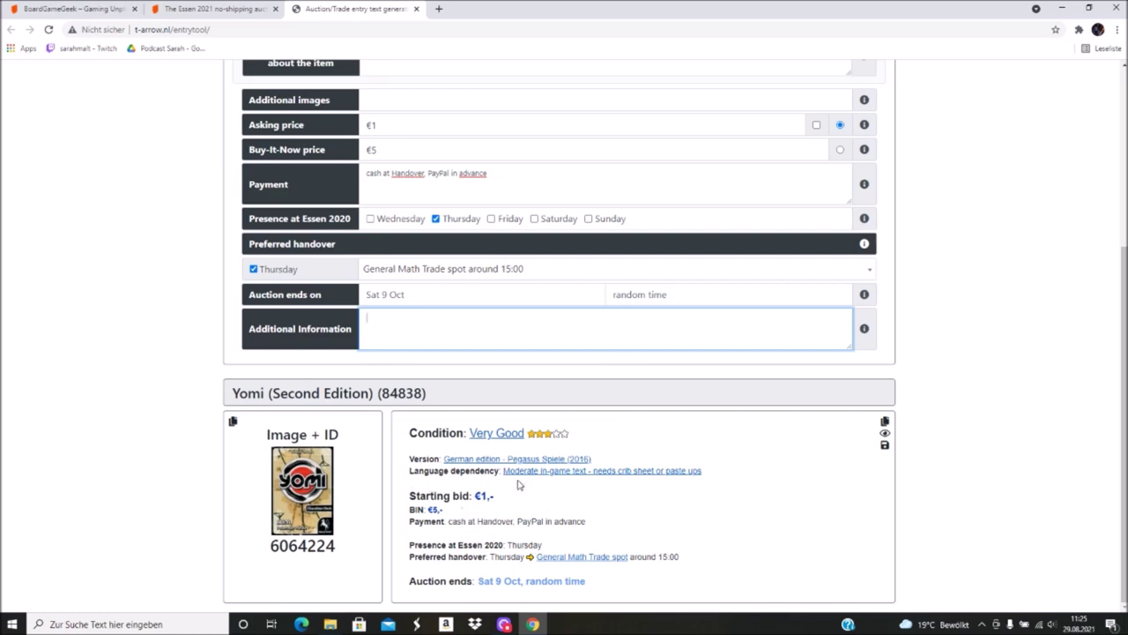
left_click(186, 13)
scroll(728, 321, "down", 3)
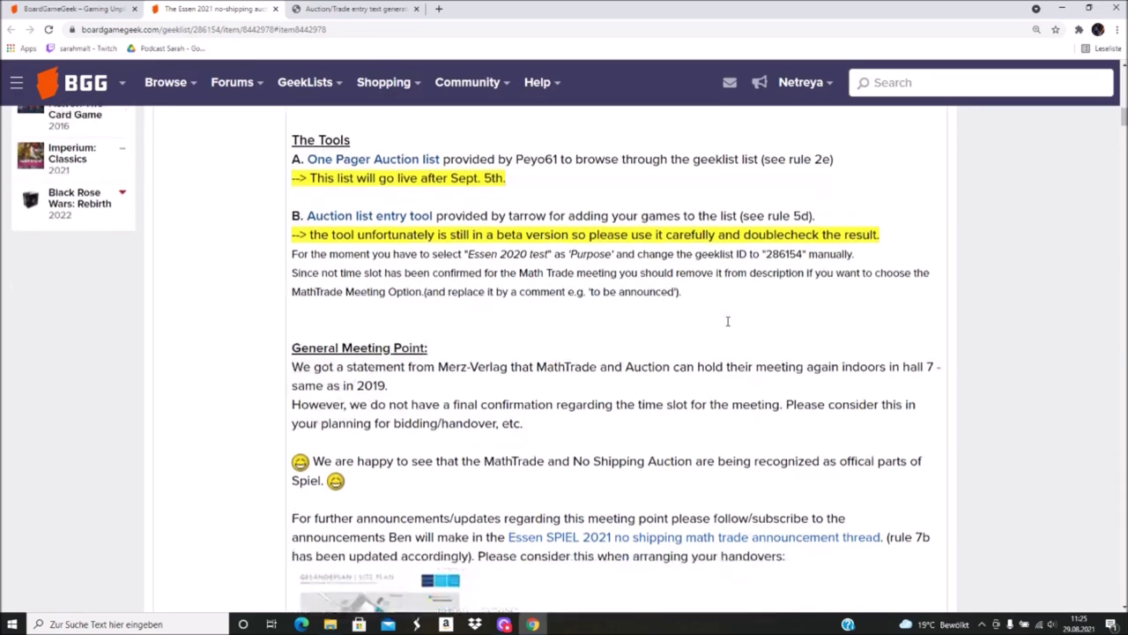
scroll(728, 321, "down", 3)
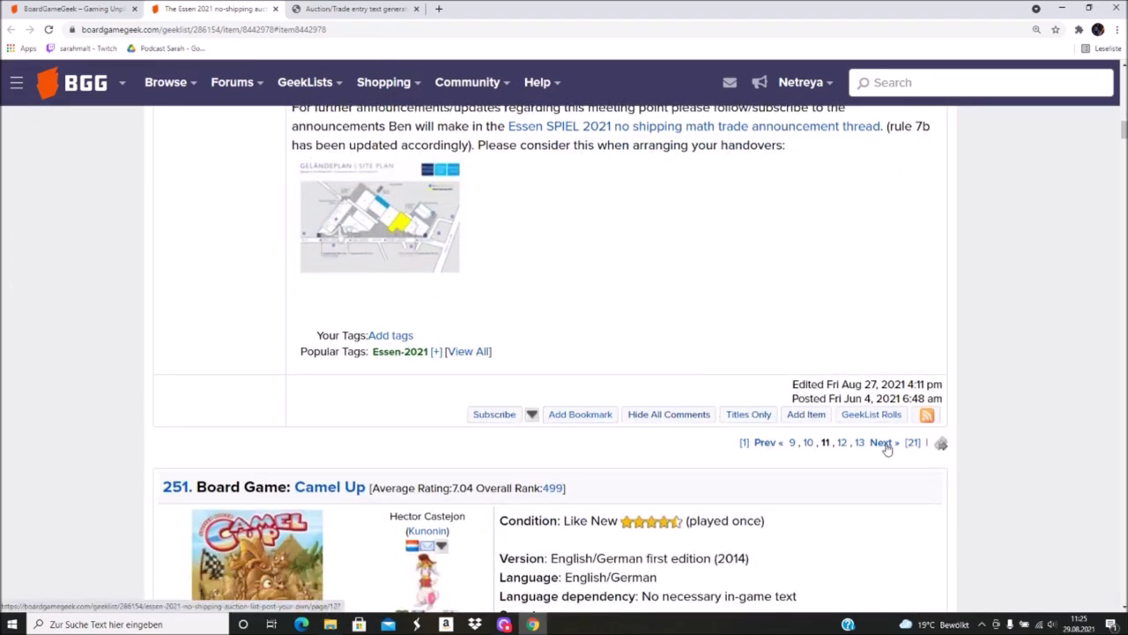
scroll(574, 234, "up", 10)
scroll(543, 289, "down", 5)
scroll(543, 289, "down", 3)
left_click(796, 415)
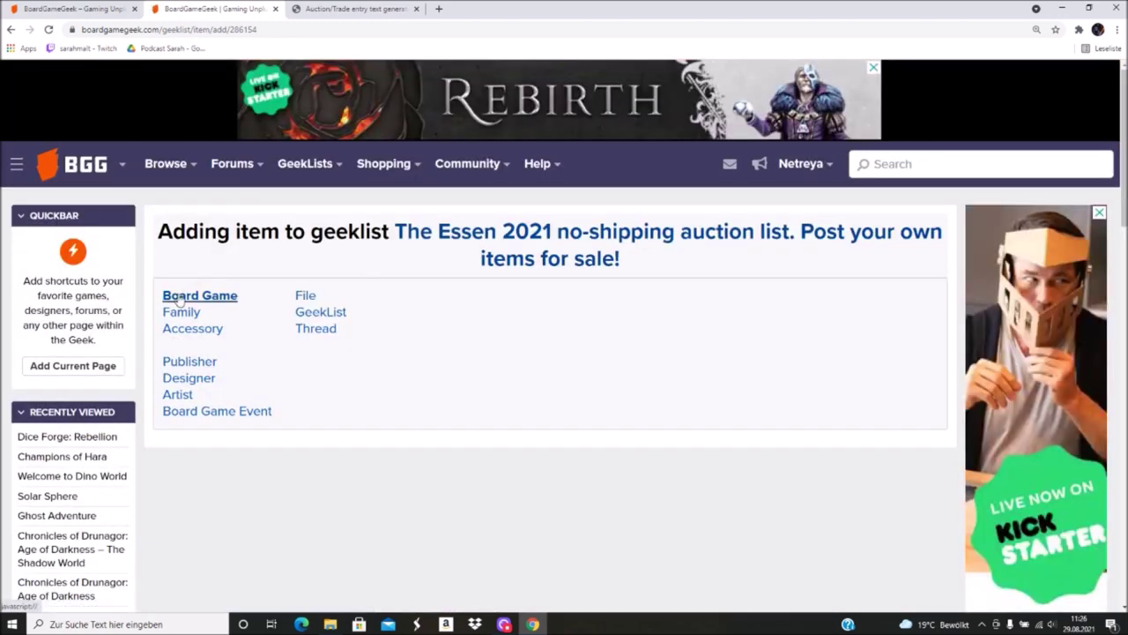
left_click(179, 299)
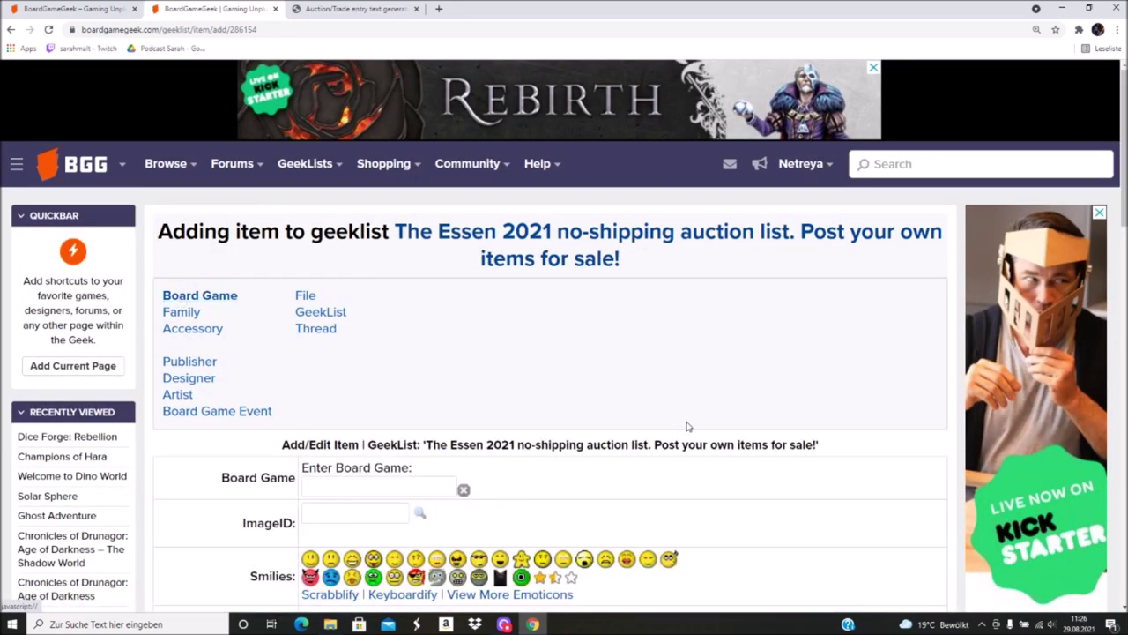
Step: Copy the game ID 84838 from the heading of the generated Yomi (Second Edition) entry in the entry text generator
scroll(688, 426, "down", 2)
scroll(687, 426, "down", 2)
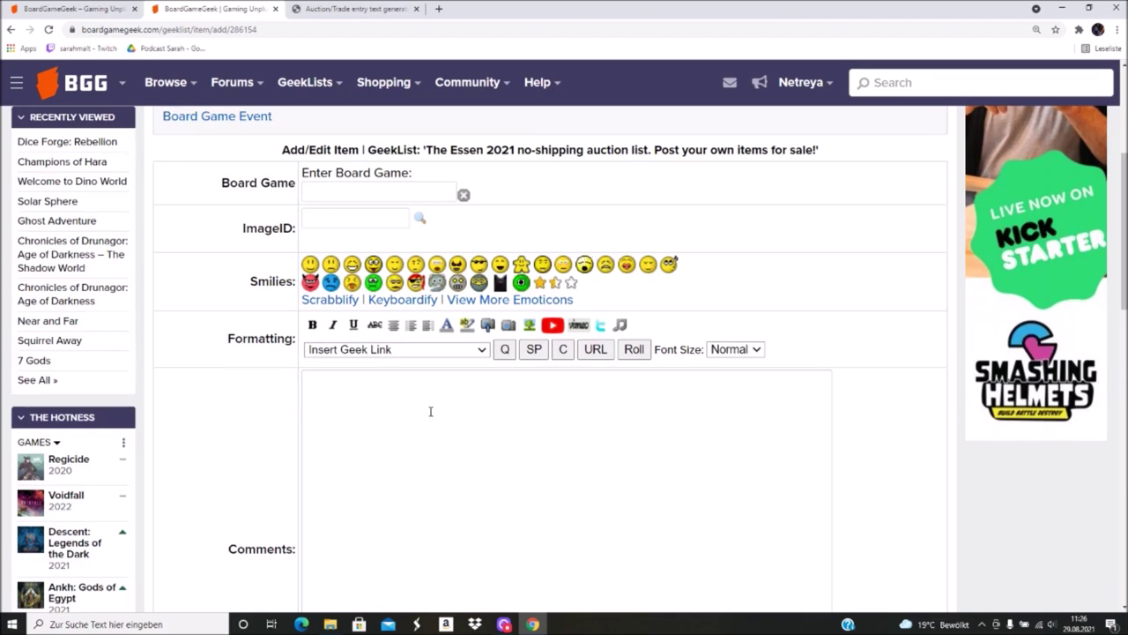
scroll(411, 405, "up", 1)
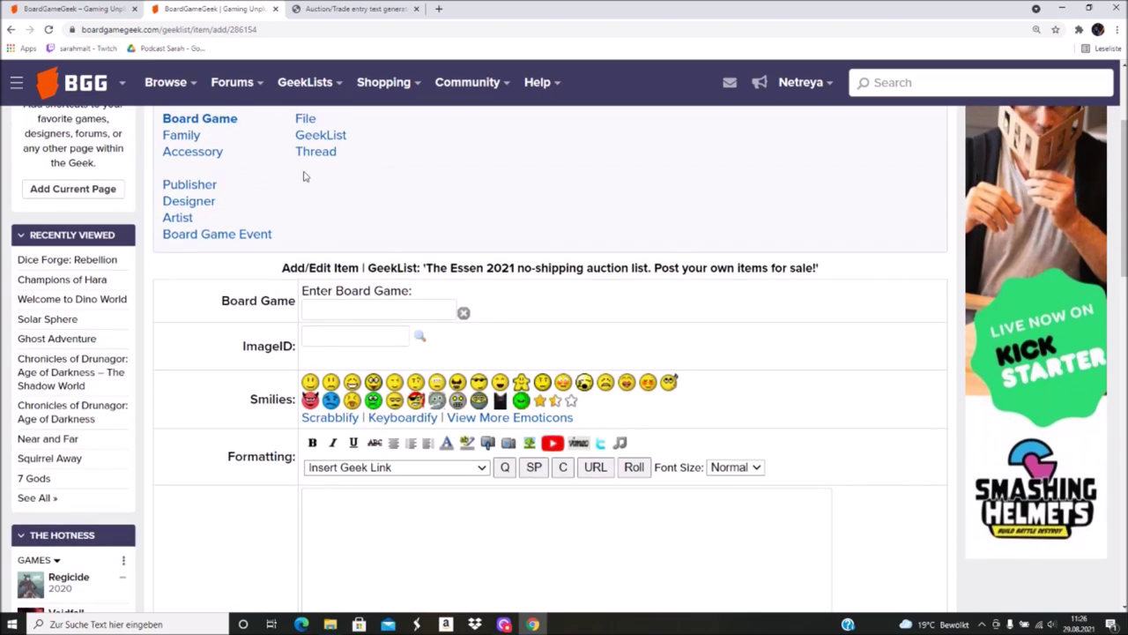
left_click(324, 8)
scroll(429, 285, "up", 3)
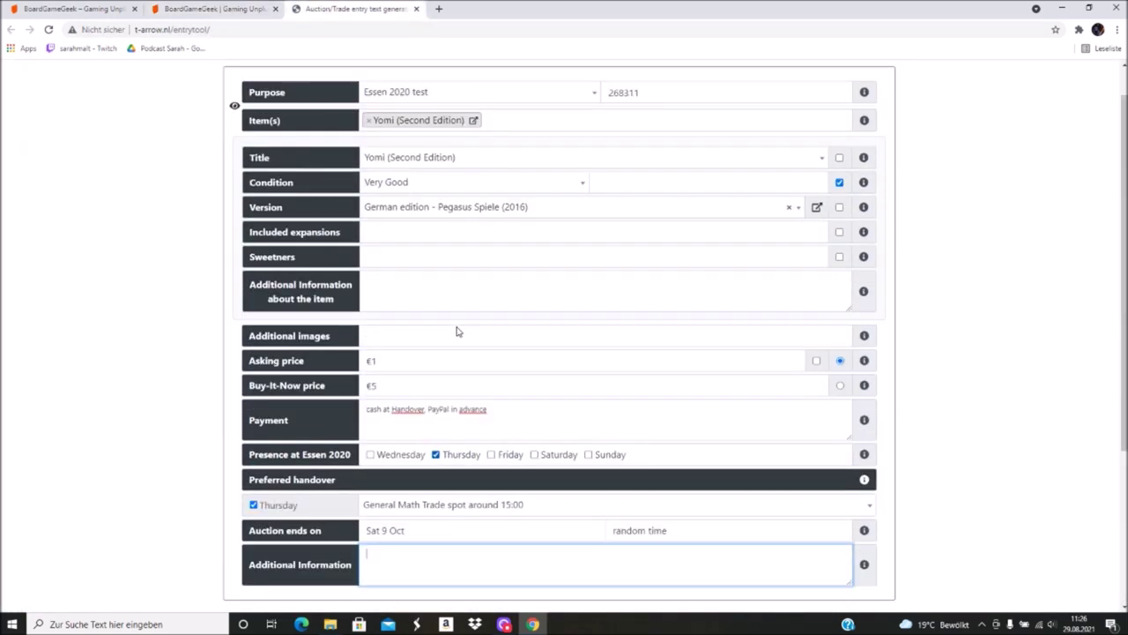
scroll(457, 331, "down", 3)
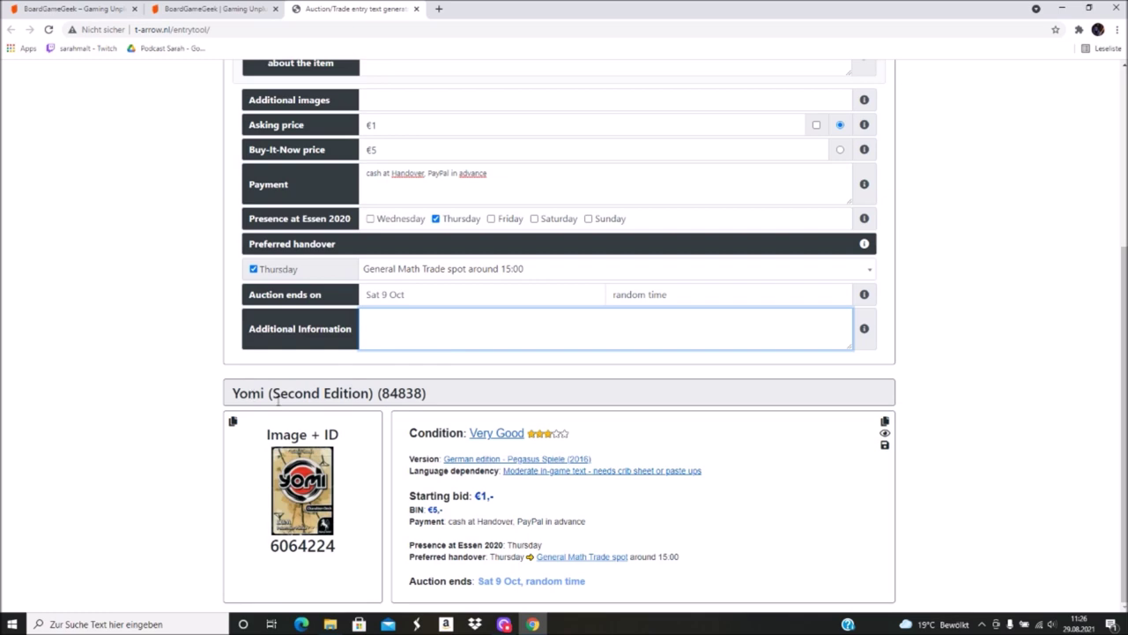
left_click_drag(425, 395, 382, 393)
right_click(388, 393)
left_click(412, 401)
Step: Paste the copied game ID into the geeklist item's board game entry and choose Yomi (Second Edition) (2014)
left_click(227, 7)
left_click(353, 309)
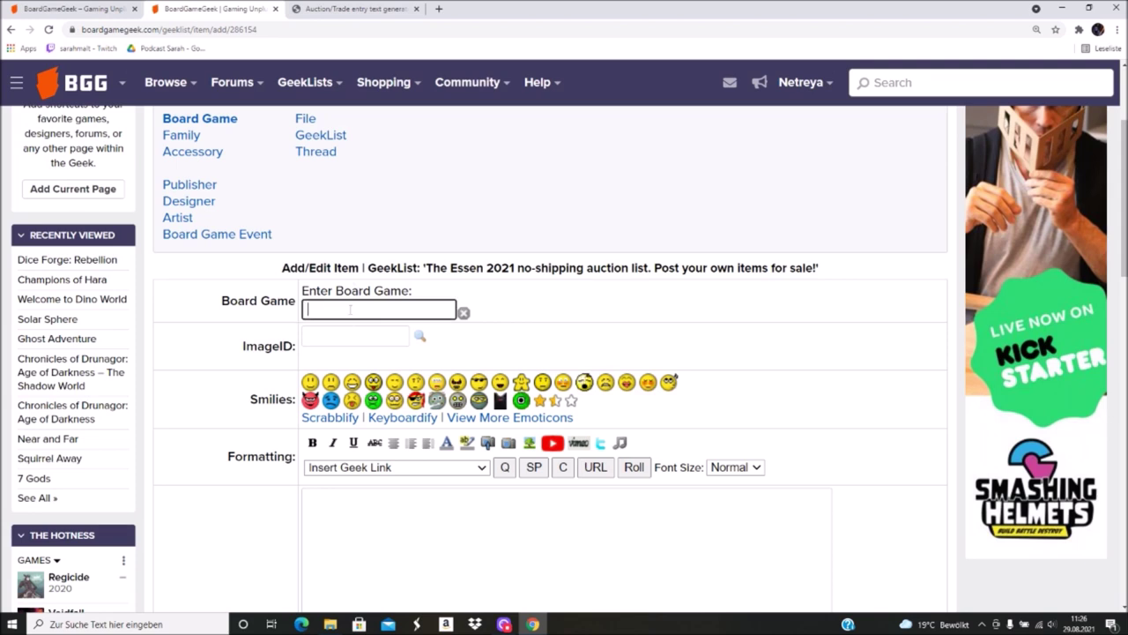
right_click(353, 309)
left_click(384, 402)
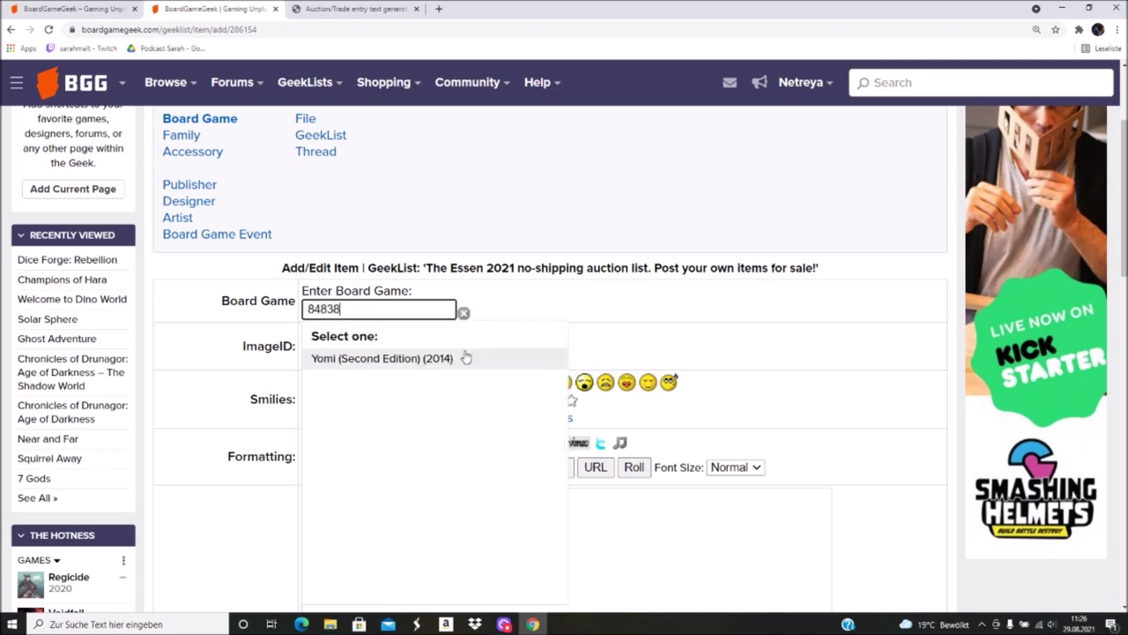
left_click(431, 359)
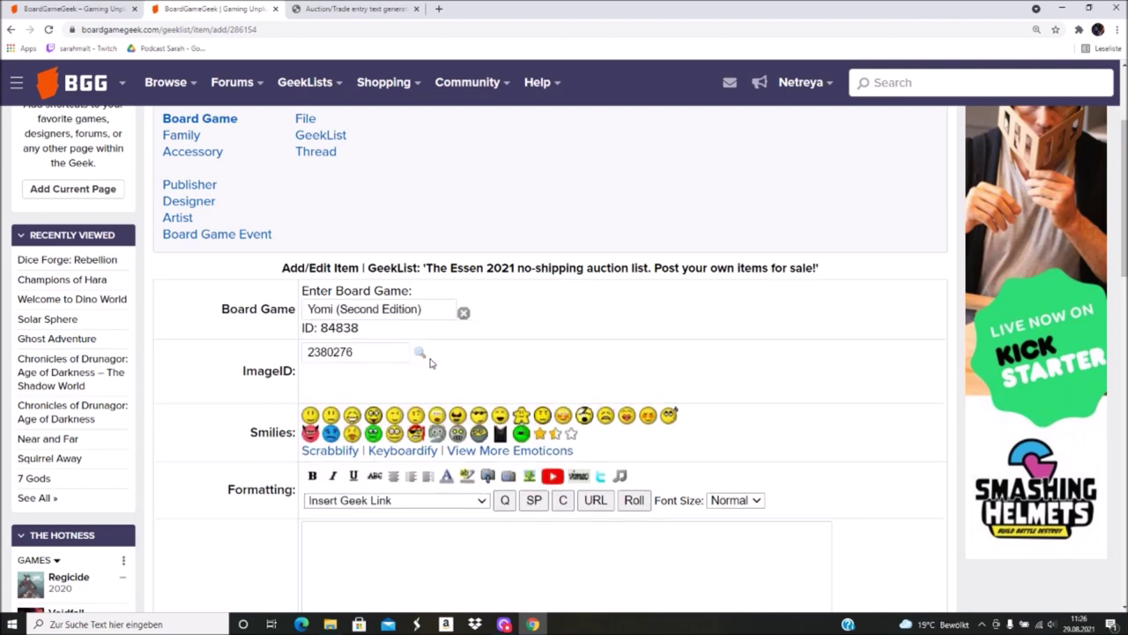
Step: Copy the image ID 6064224 from the generated entry in the entry text generator
scroll(431, 361, "down", 2)
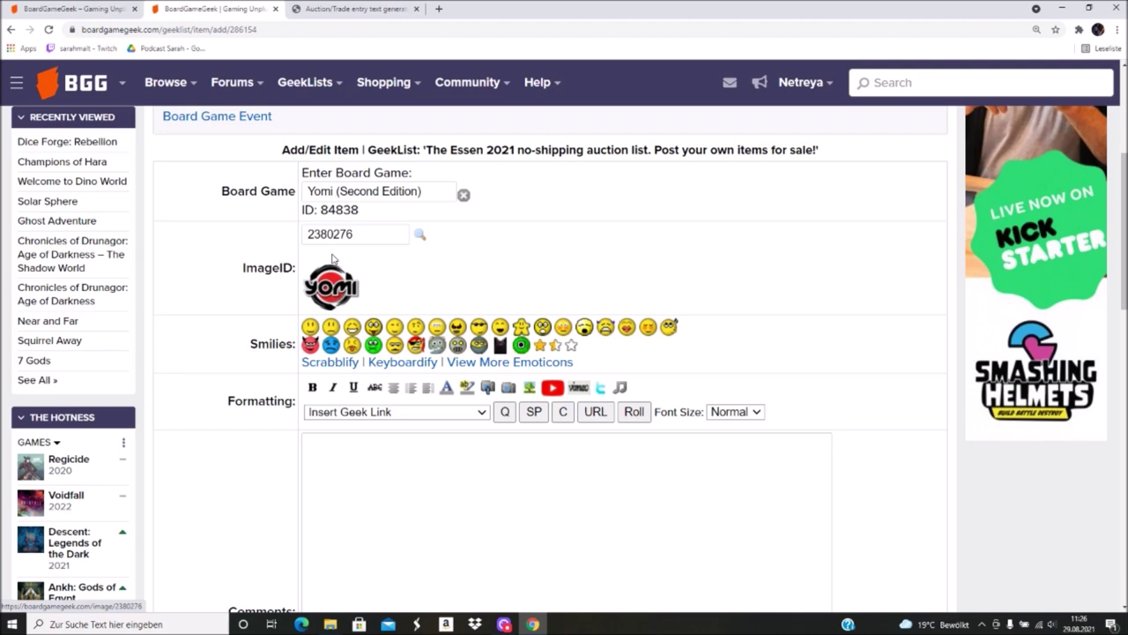
left_click(336, 8)
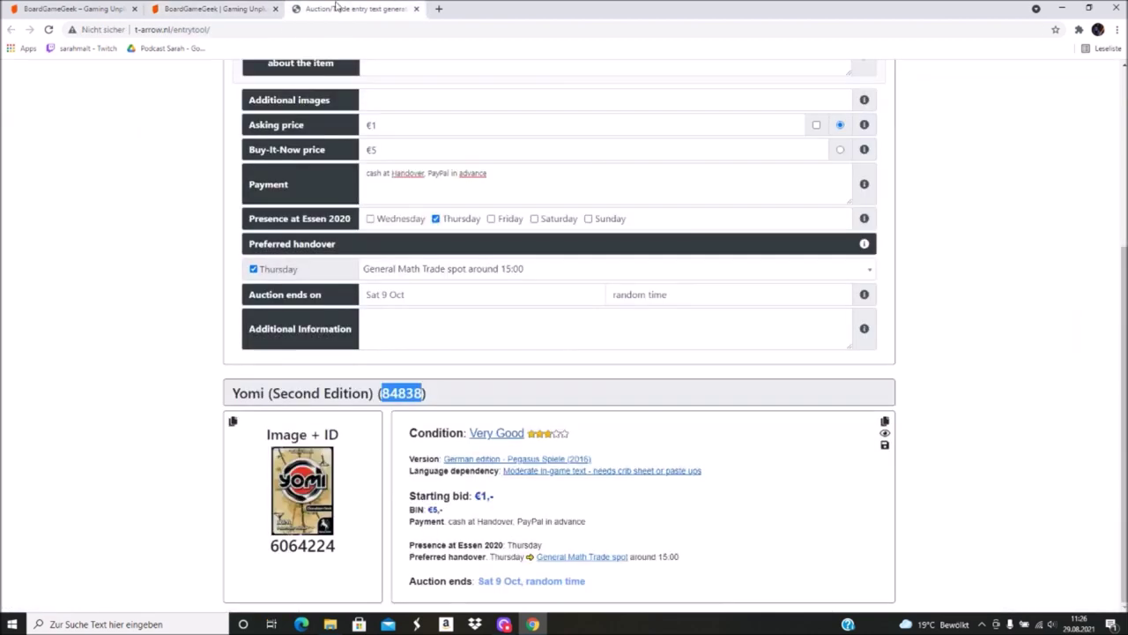
left_click_drag(336, 548, 272, 546)
right_click(301, 542)
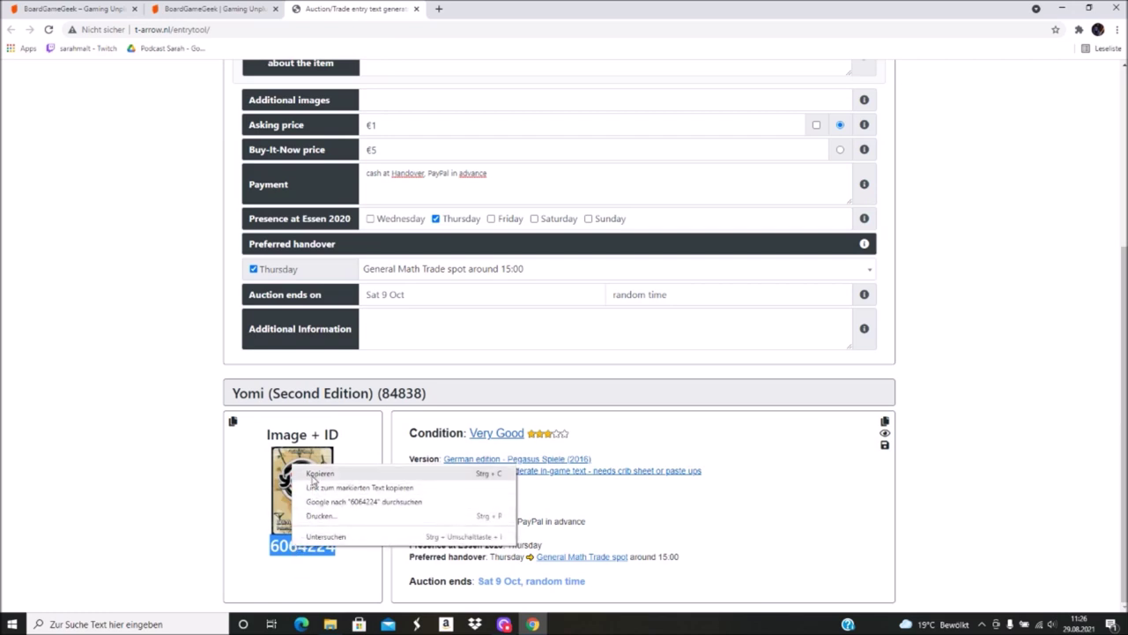
left_click(320, 473)
Step: Replace the geeklist item's image ID with the copied 6064224 and preview the item
left_click(229, 12)
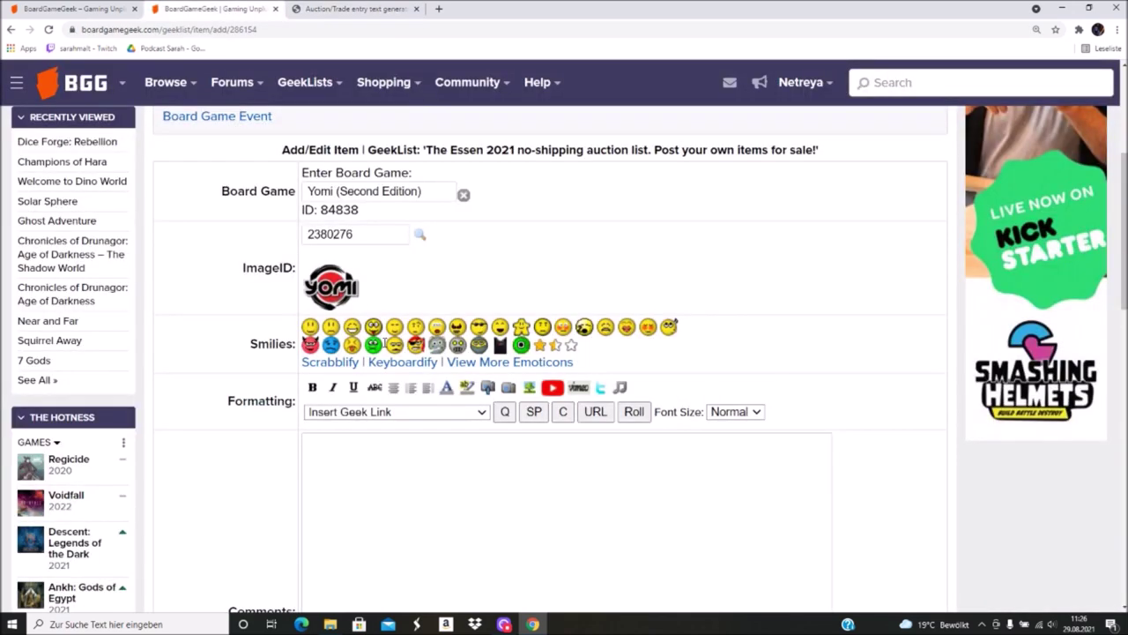
left_click_drag(386, 236, 308, 253)
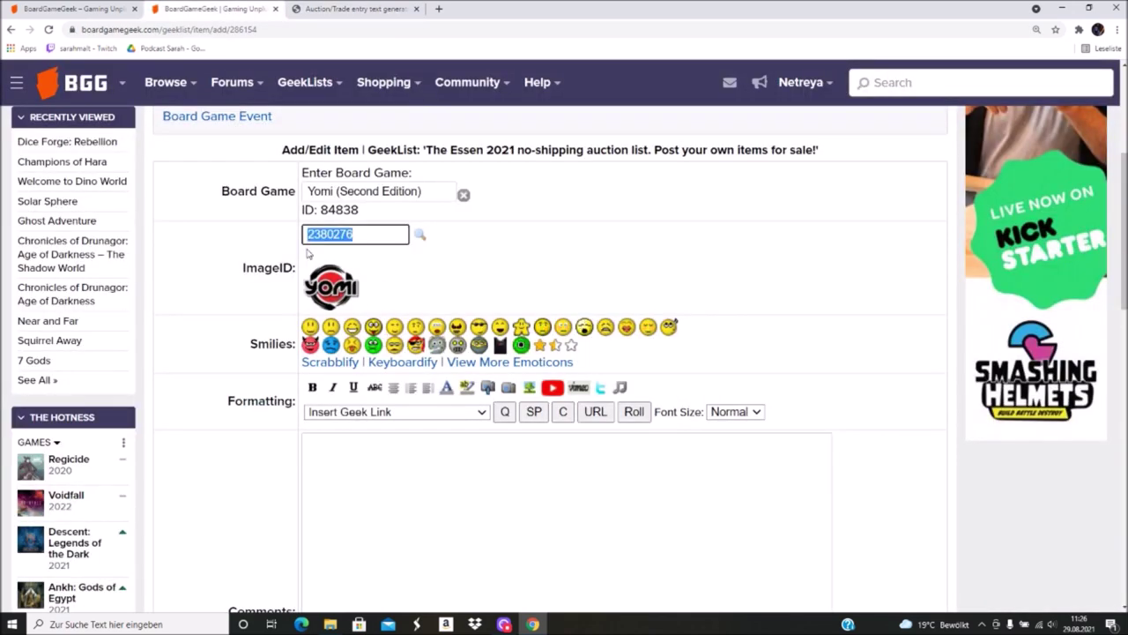
key("BackSpace")
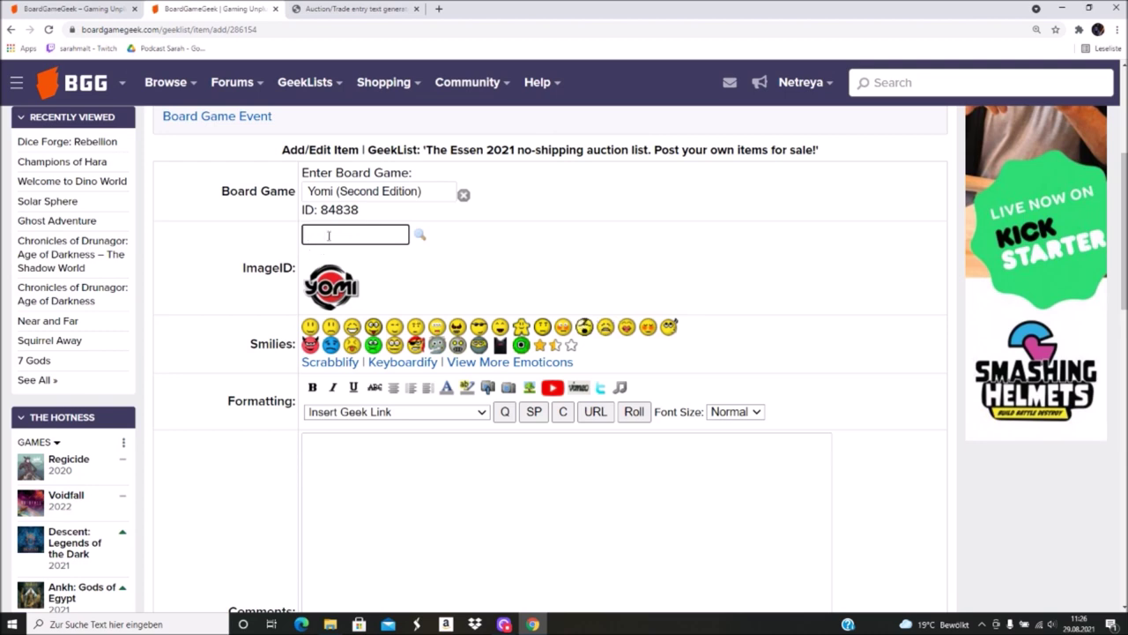
right_click(328, 236)
left_click(354, 328)
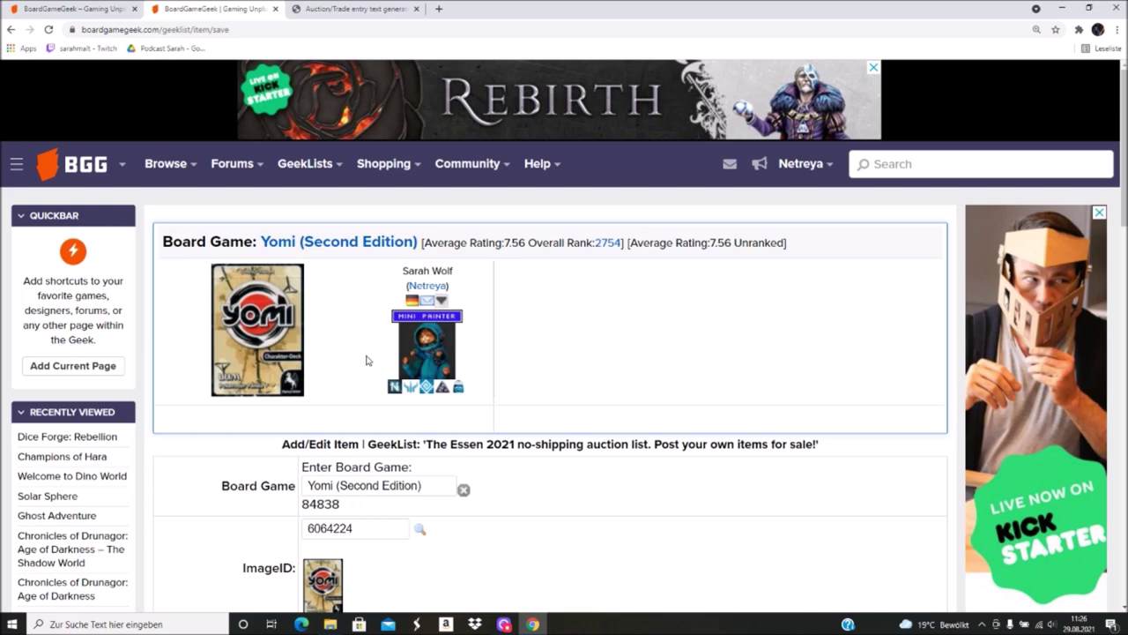
Step: Ready the geeklist item's comments for text, and show the generated Yomi entry as raw markup code in the entry text generator
scroll(585, 460, "down", 5)
left_click(378, 383)
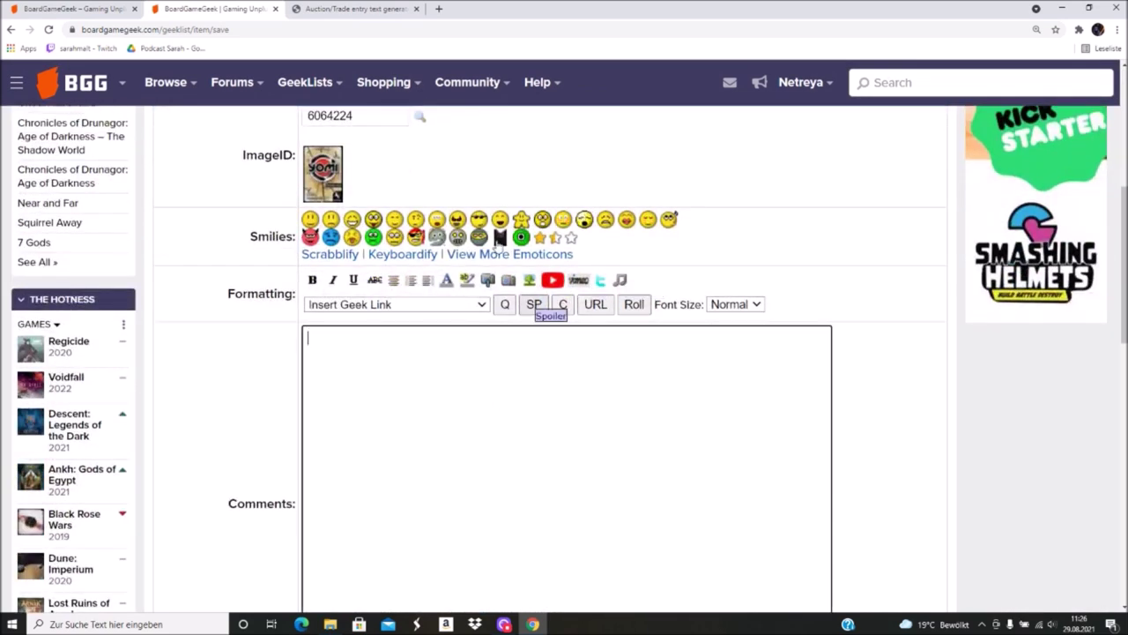
left_click(373, 9)
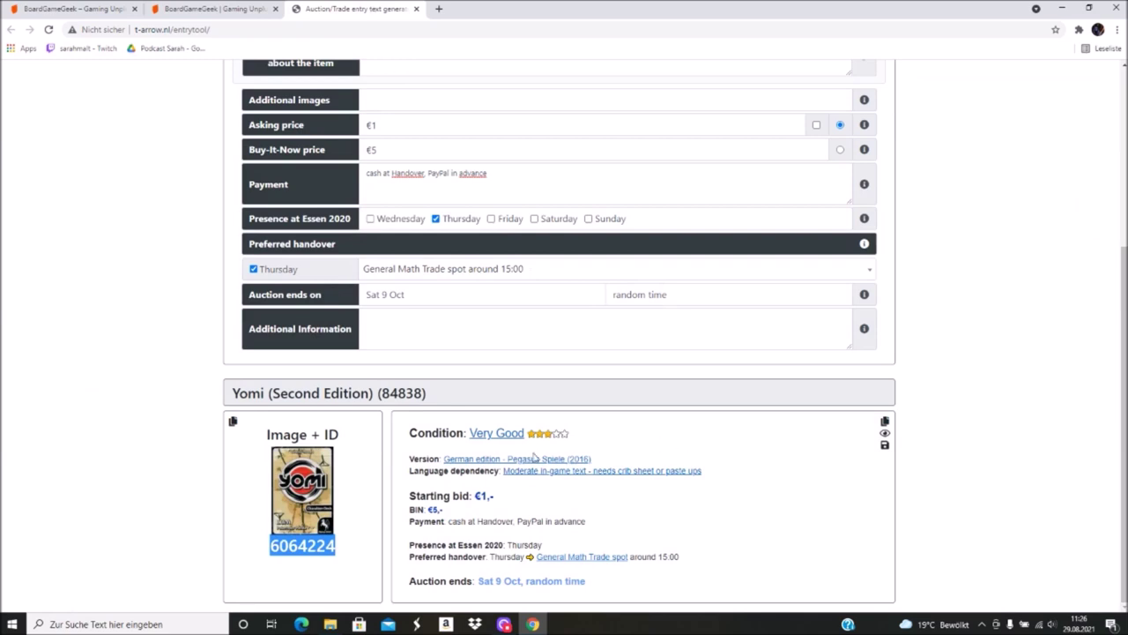
left_click(884, 438)
scroll(837, 476, "down", 1)
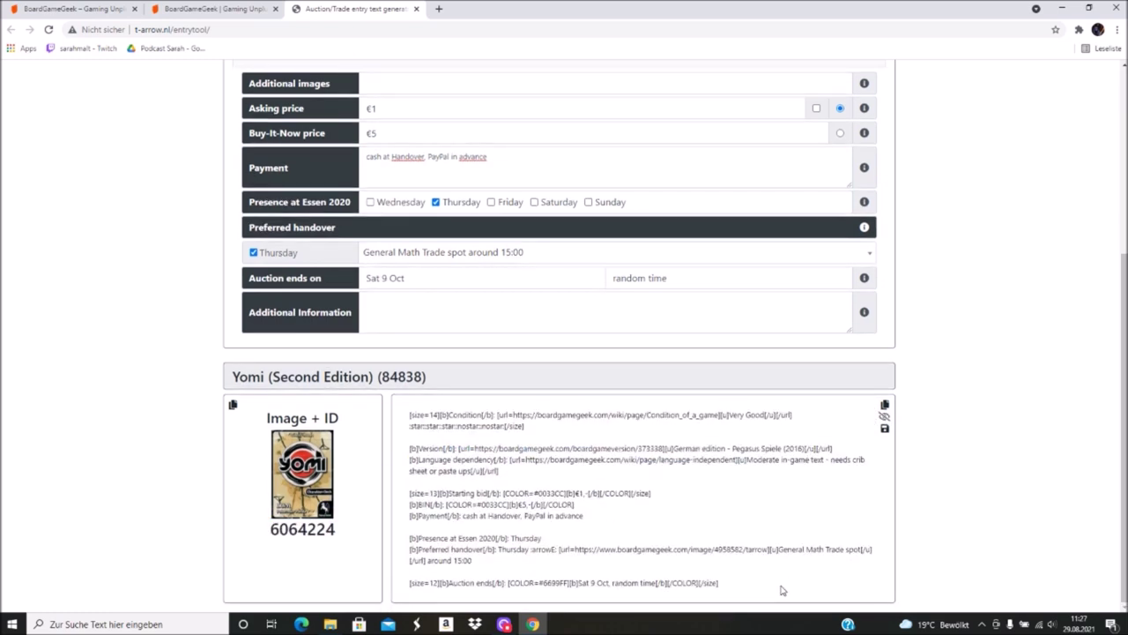